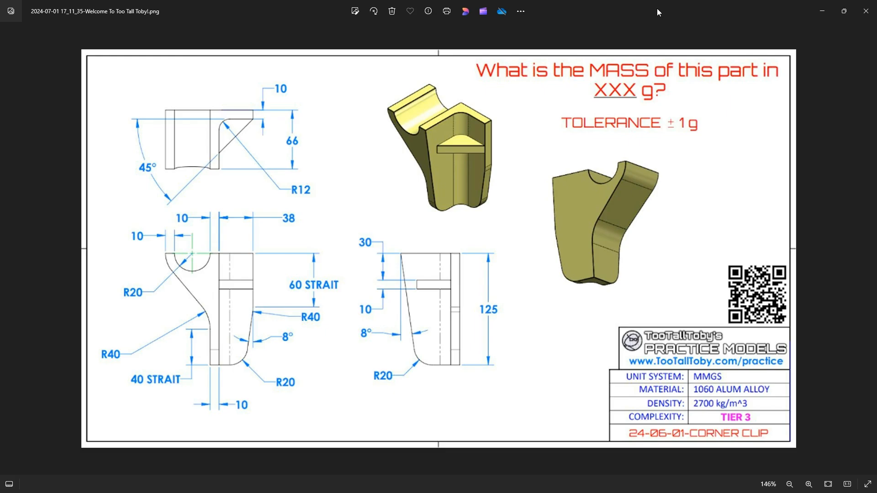
Switch from the drawing to IRONCAD, place an Extrude block in the scene and set its length to 38+10+40+10 mm.
left_click(822, 11)
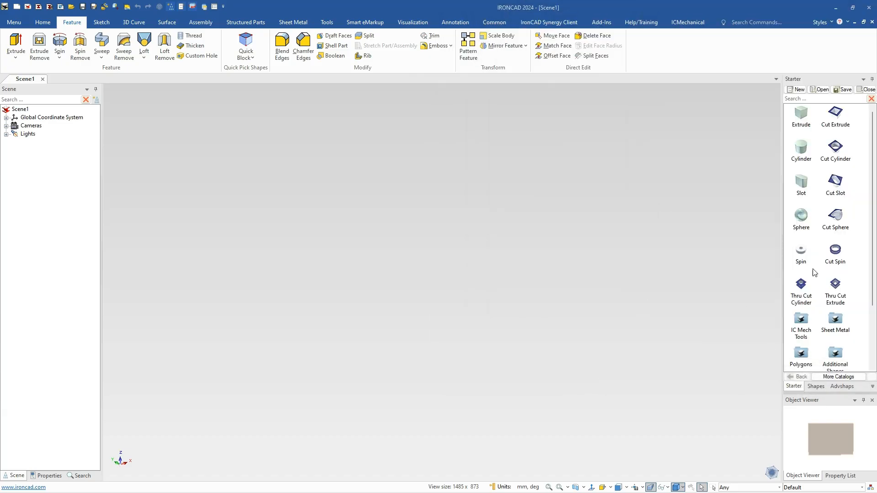
left_click_drag(801, 112, 404, 310)
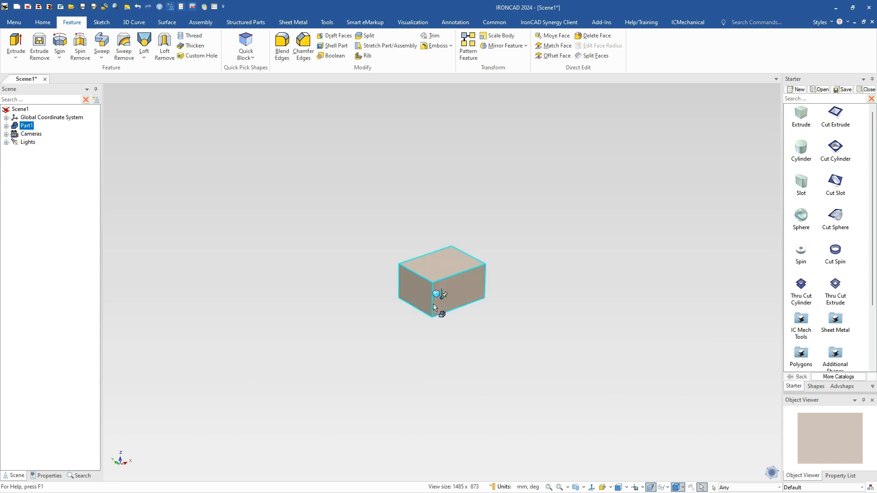
left_click(461, 285)
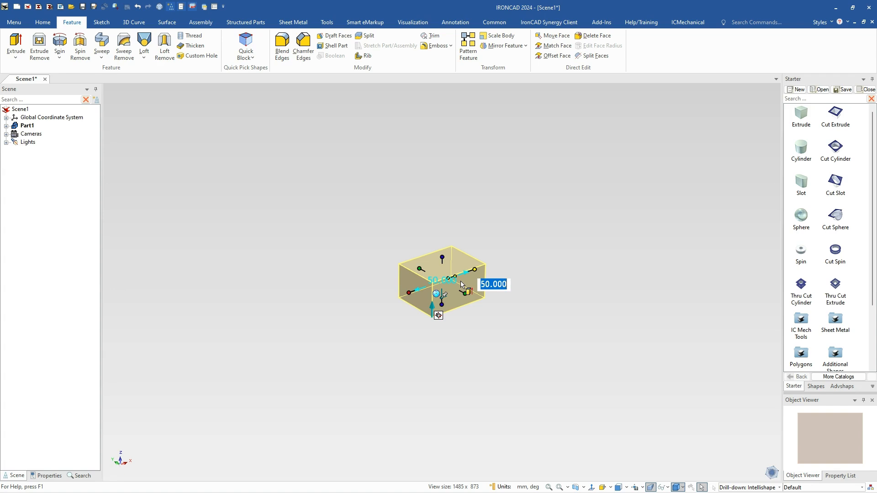
left_click_drag(461, 284, 465, 286)
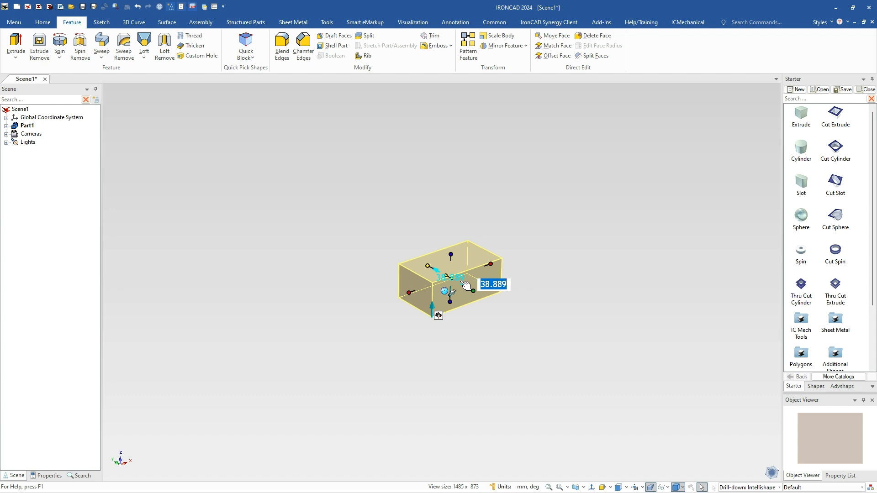
type("38+10+40+10")
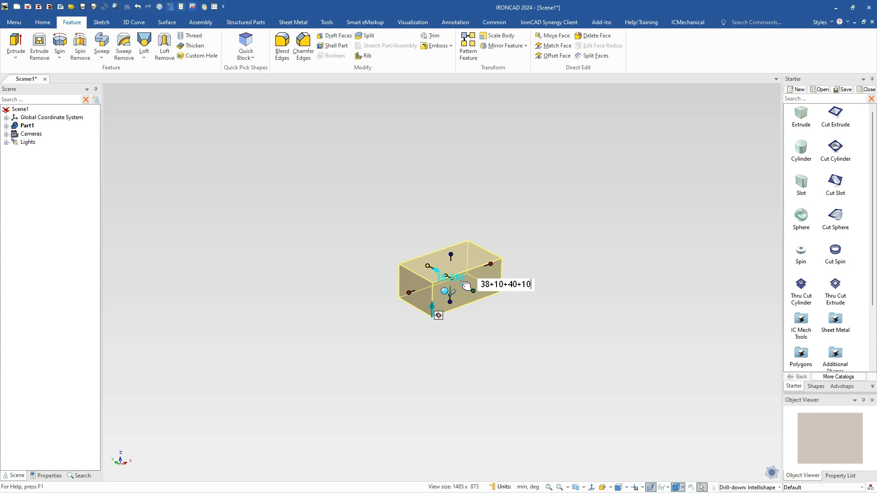
key("Return")
Set the block's width to 66 mm and its height to 125 mm, then finish editing the shape.
mouse_move(446, 267)
type("12+54")
key("Return")
mouse_move(384, 180)
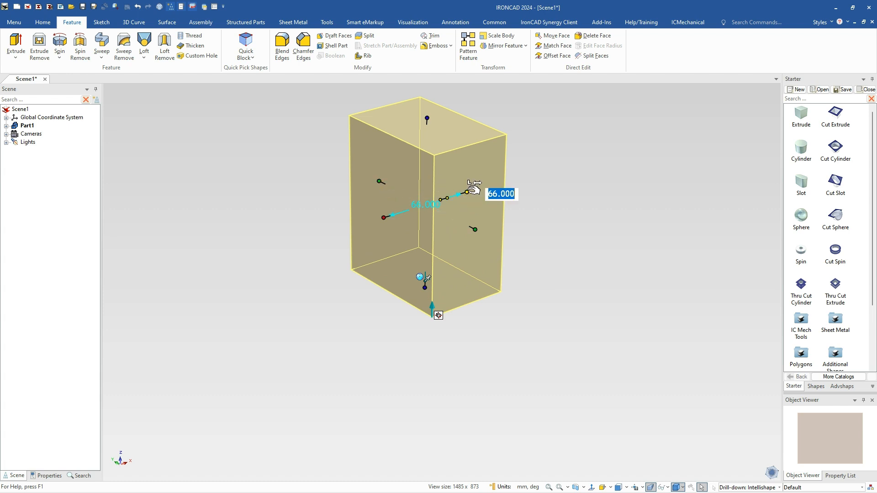
mouse_move(428, 124)
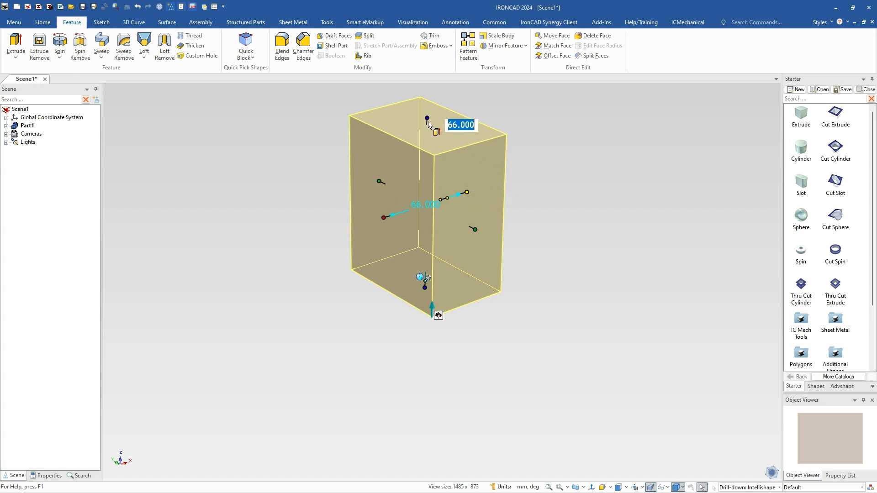
left_click(527, 251)
key("F8")
middle_click_drag(535, 285, 564, 358)
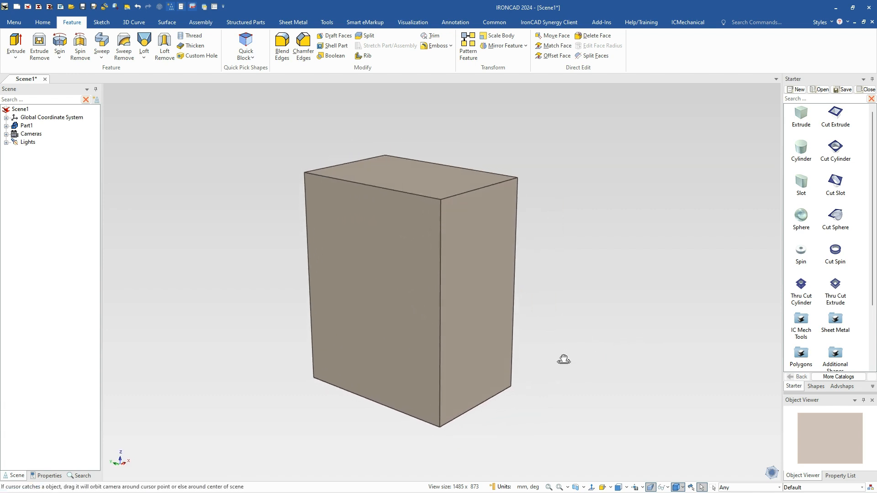
Add a Thru Cut Extrude at the block's front corner, align its near end and set its length across the 66 mm side to 66-10 mm.
middle_click_drag(473, 239, 457, 272)
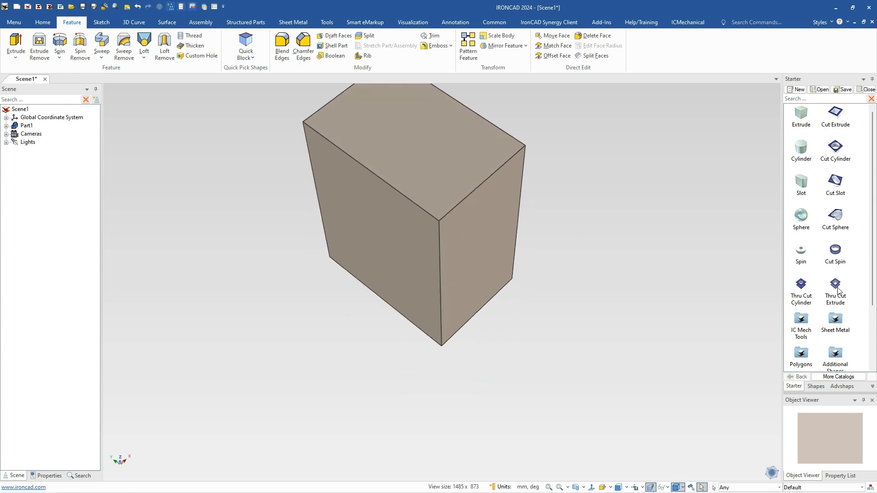
left_click_drag(445, 223, 441, 221)
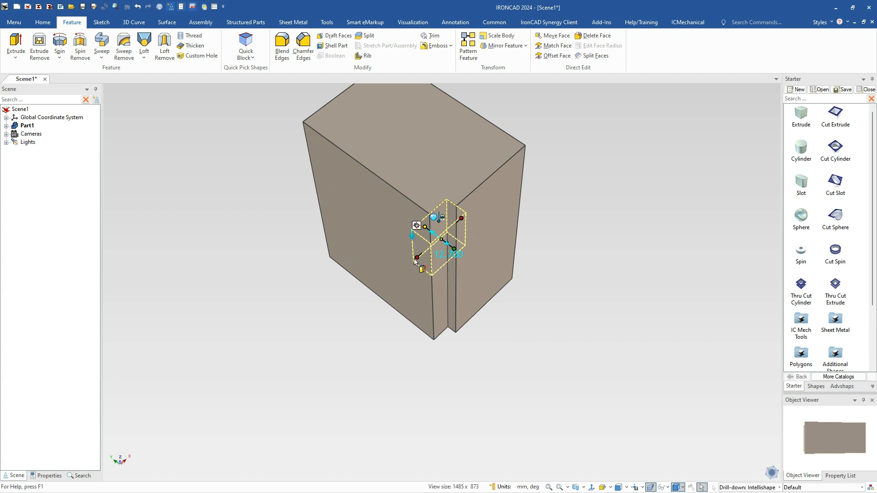
left_click_drag(417, 258, 466, 226)
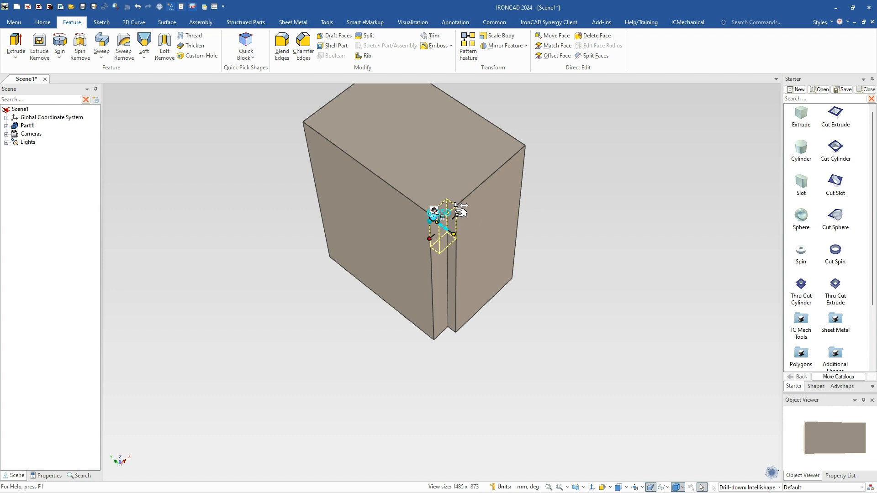
left_click_drag(459, 210, 523, 144)
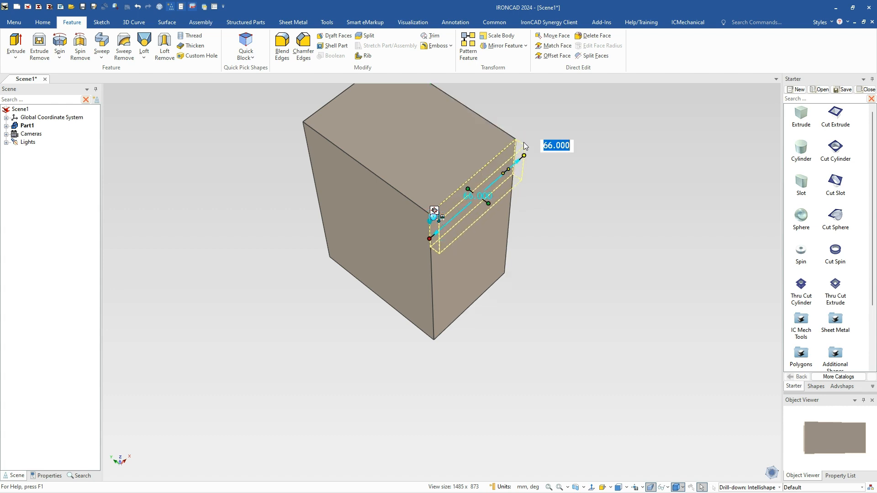
key("End")
type("-10")
key("Return")
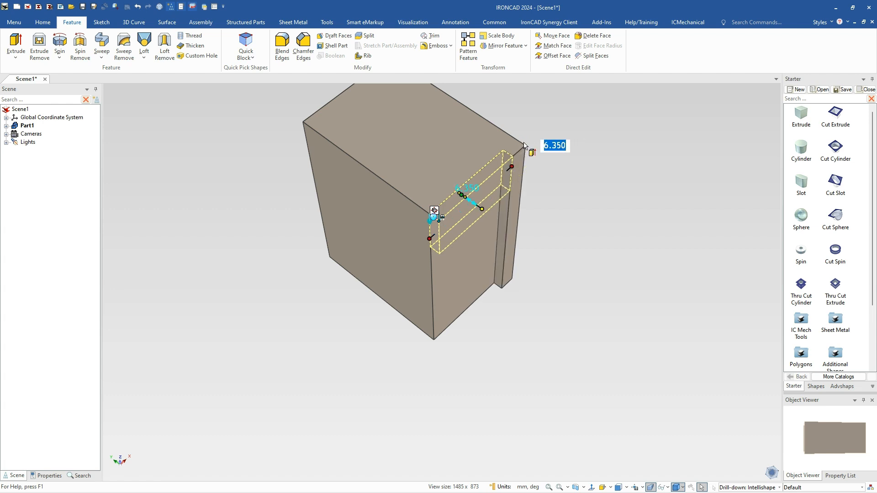
Set the corner cut's width to 38 mm, leaving an L-shaped corner beside the main block.
scroll(453, 202, "up", 3)
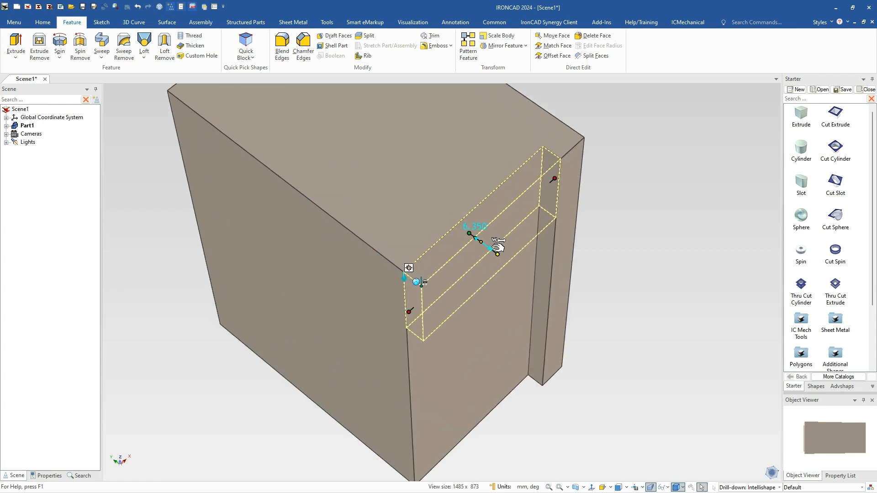
left_click(472, 234)
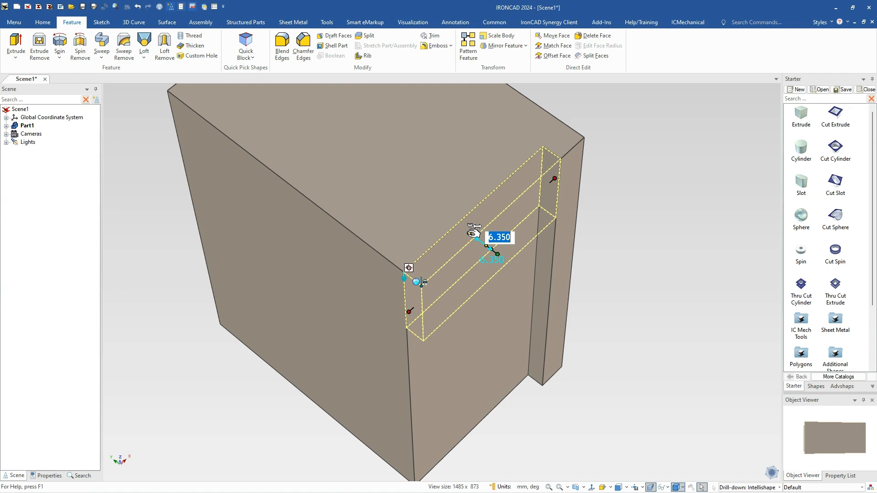
type("56")
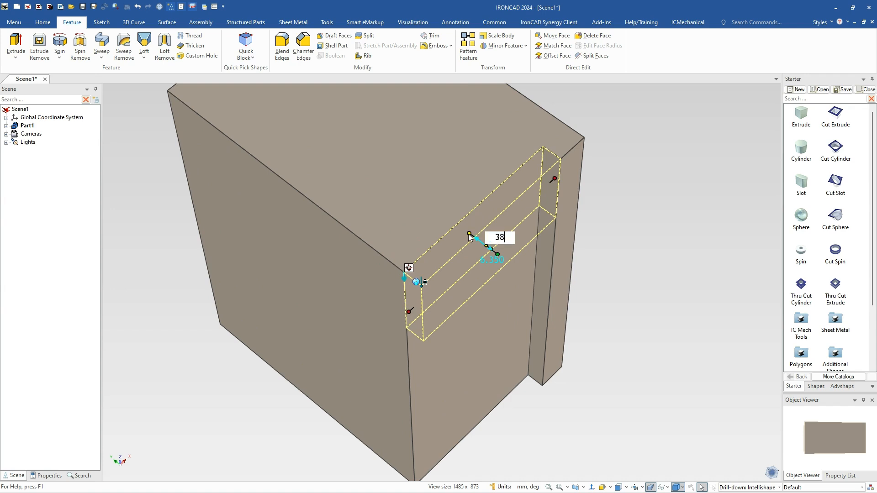
key("Return")
left_click(480, 371)
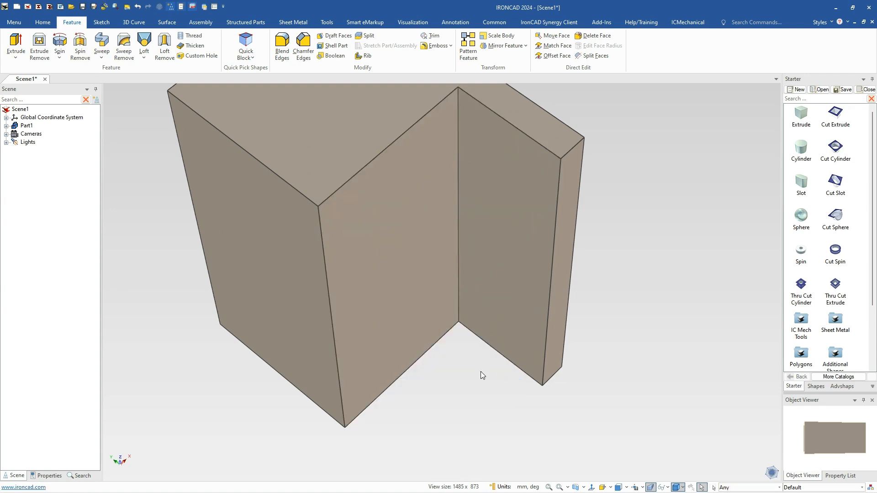
Cut a 40 mm diameter through cylinder centred on the main block's upper front edge and check the adjoining edge lengths.
middle_click_drag(448, 251, 454, 217)
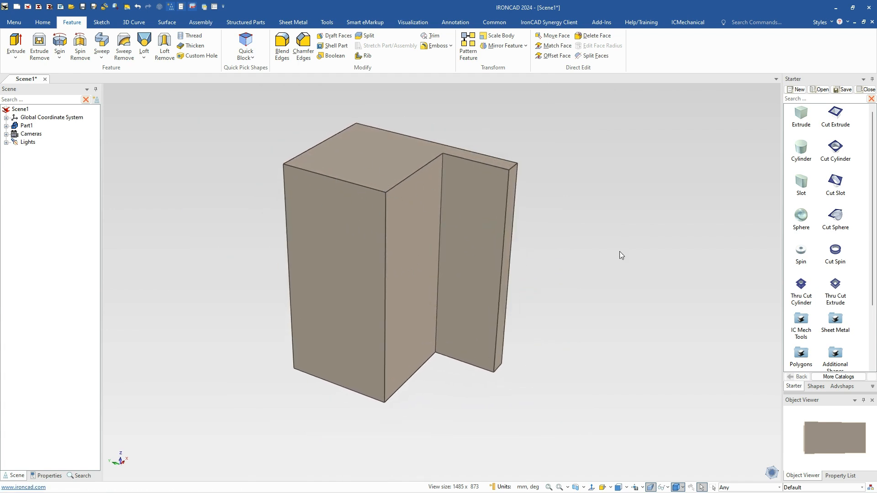
mouse_move(801, 288)
left_mouse_down()
mouse_move(329, 188)
mouse_move(333, 178)
left_mouse_up()
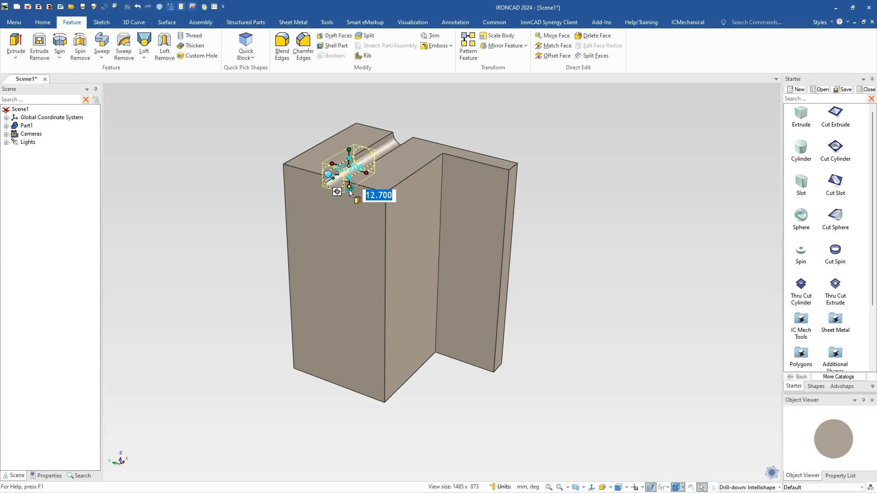
type("40")
key("Return")
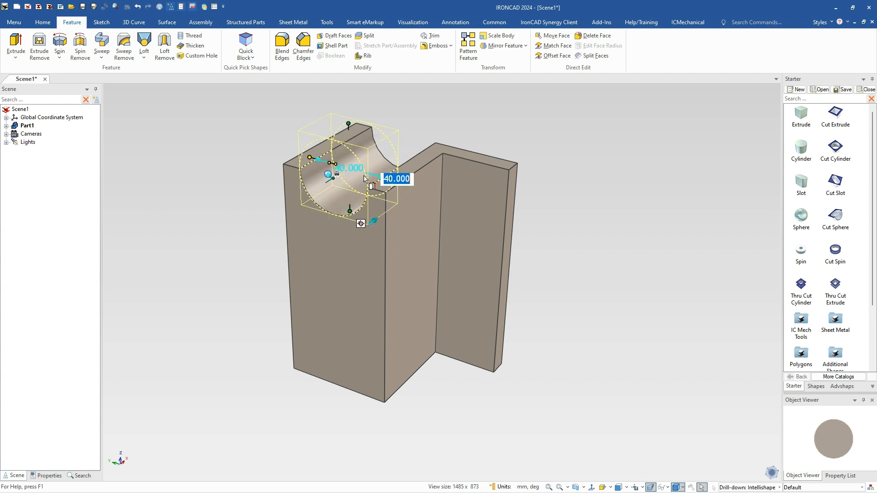
key("Escape")
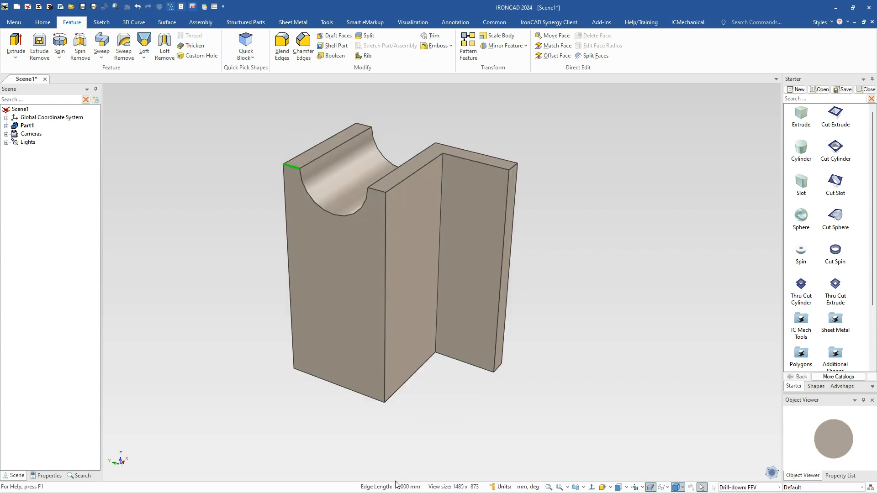
left_click(378, 191)
left_click(528, 307)
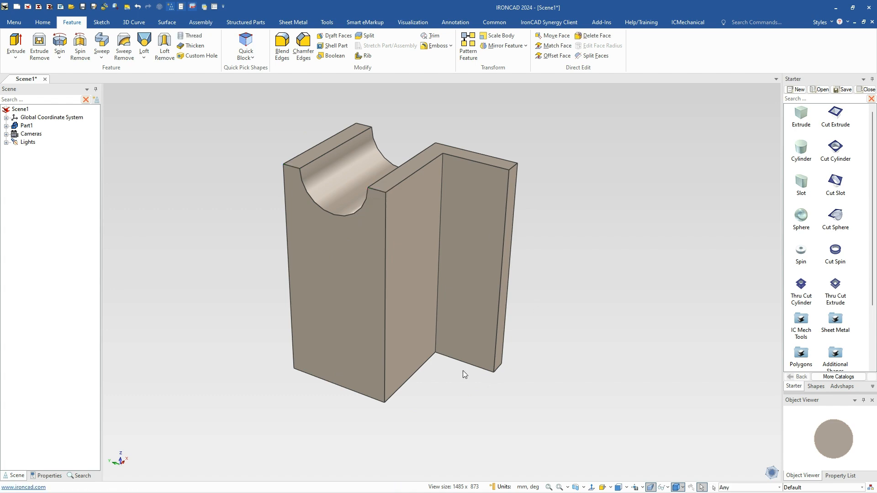
Place a Cut Extrude at the upper outer corner of the thin flange and resize it to start at that corner.
scroll(374, 247, "up", 2)
scroll(503, 286, "down", 1)
mouse_move(503, 286)
middle_mouse_down()
mouse_move(475, 278)
mouse_move(447, 237)
mouse_move(509, 273)
mouse_move(481, 273)
mouse_move(503, 270)
middle_mouse_up()
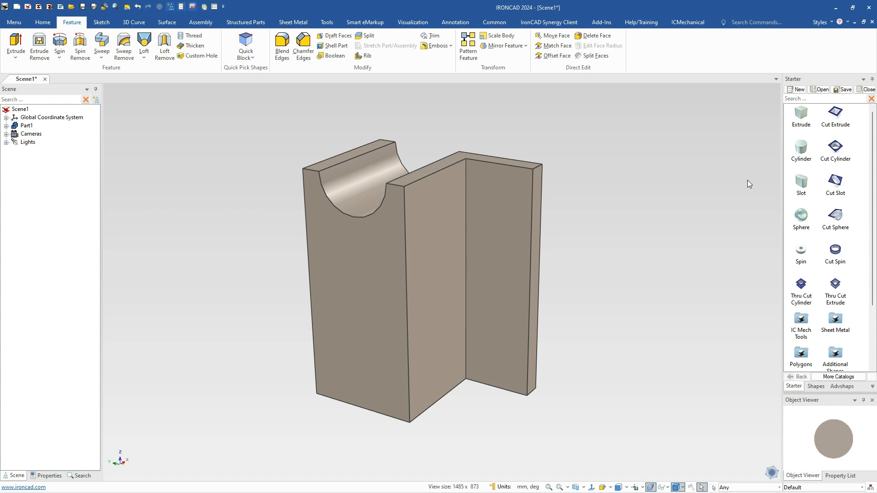
left_click_drag(837, 116, 482, 267)
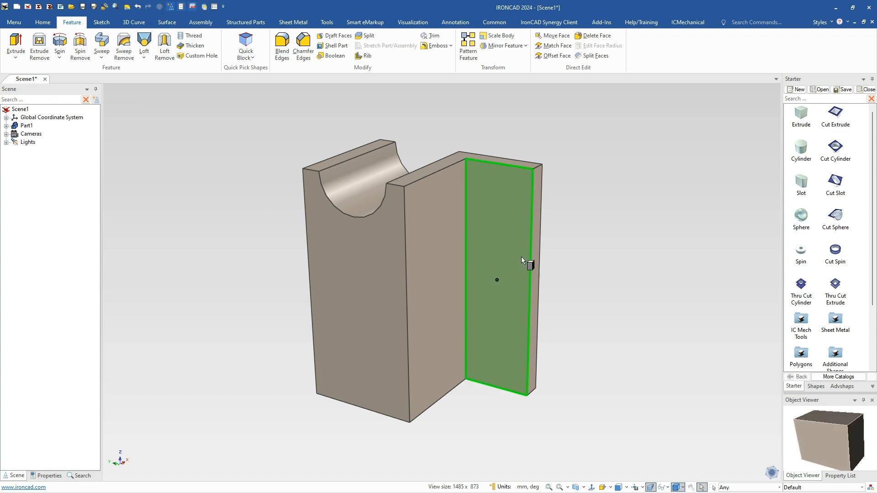
left_click_drag(526, 261, 530, 171)
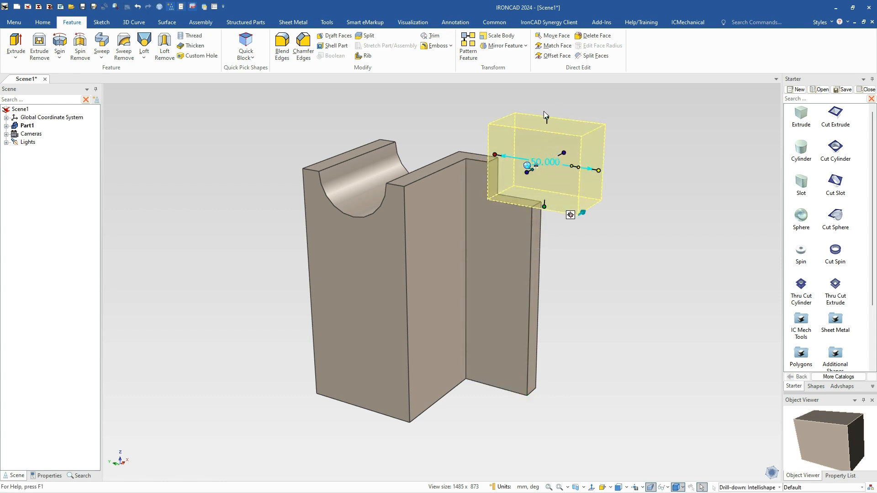
left_click_drag(550, 112, 543, 189)
Move the flange cut 60 mm down along the outer edge with the TriBall.
key("F10")
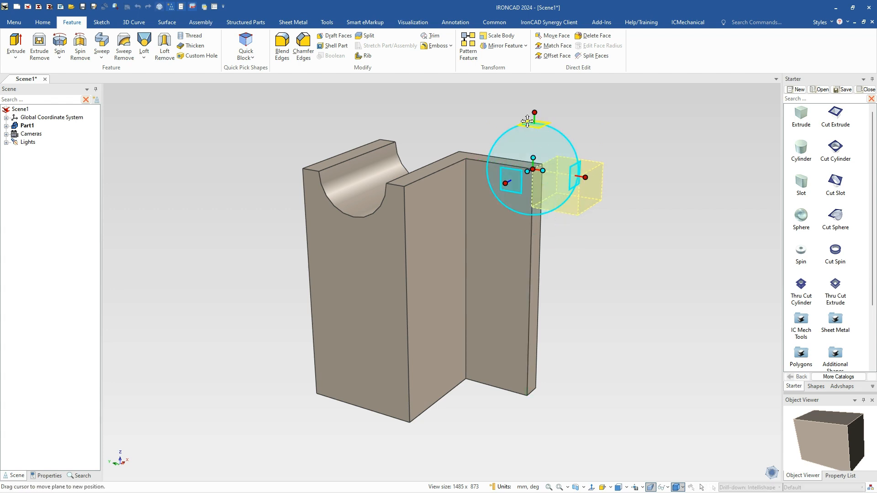
left_click_drag(539, 112, 534, 112)
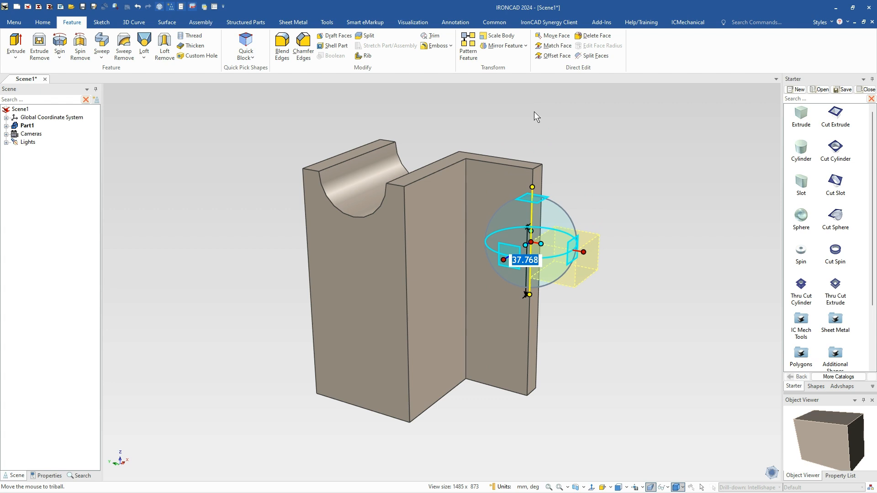
type("60")
key("Return")
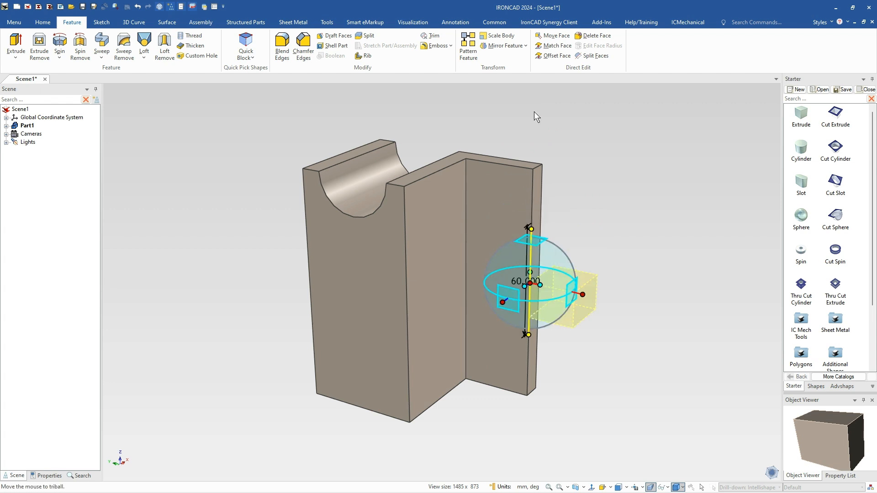
Rotate the flange cut 8 degrees inward about the axis through the flange's thickness.
left_click(502, 303)
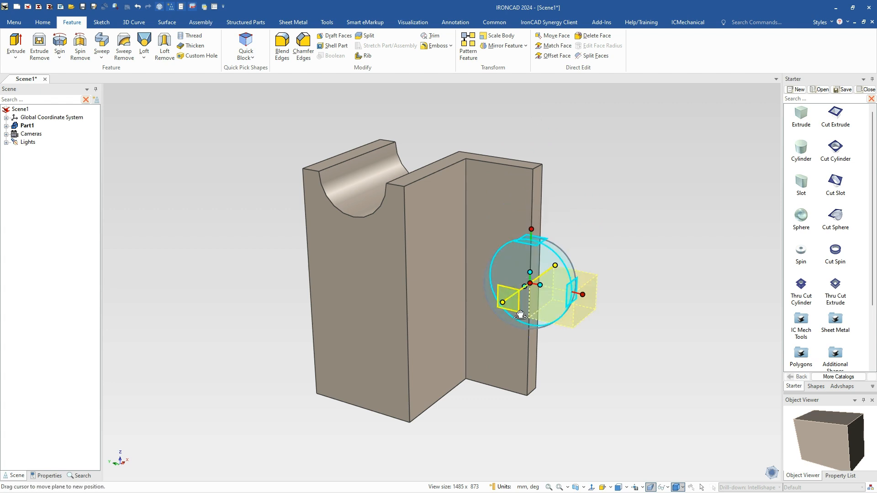
left_click_drag(543, 319, 537, 323)
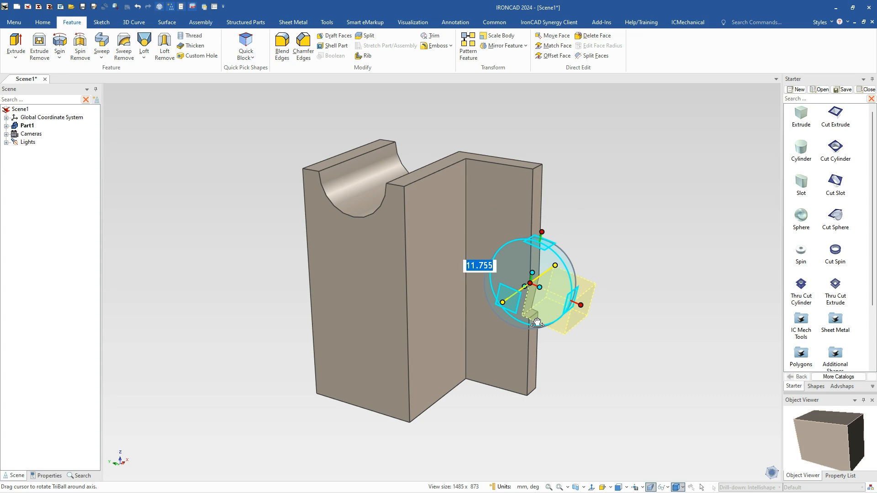
type("8")
key("Return")
key("F10")
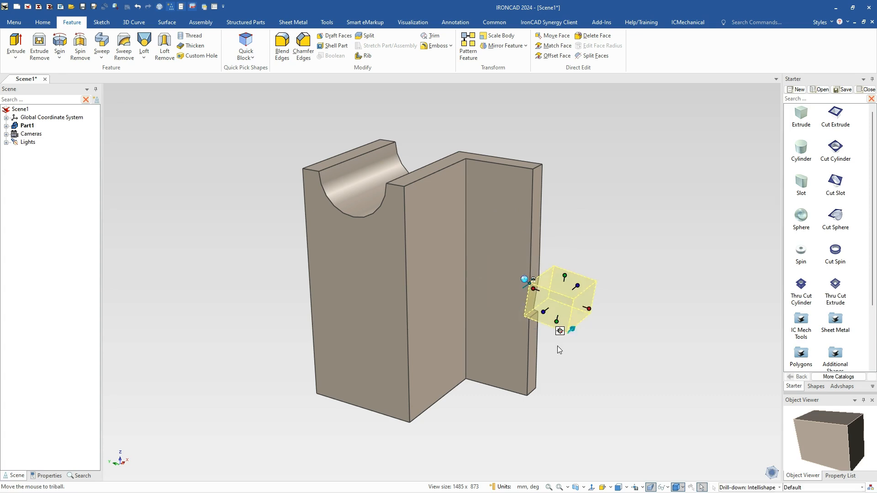
Extend the angled cut past the flange's lower end and adjust its width to about 26 mm.
left_click_drag(557, 321, 538, 425)
left_click_drag(579, 363, 580, 365)
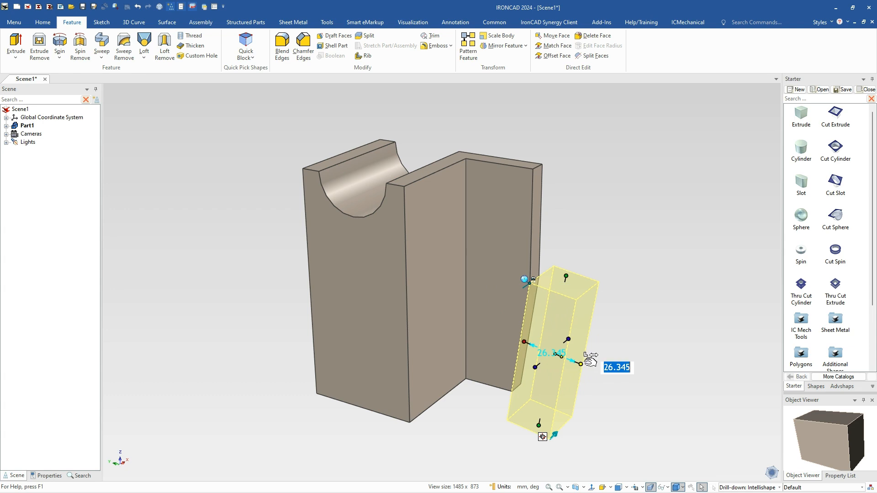
left_click(607, 311)
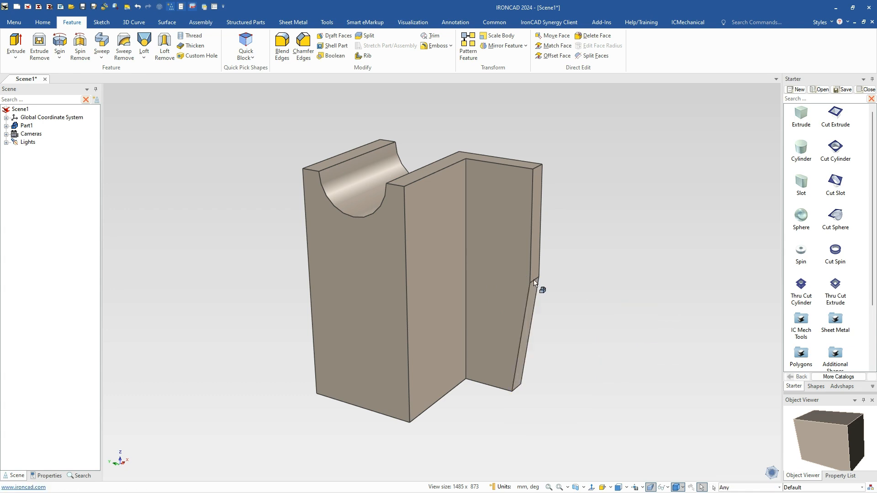
Blend the edge where the flange's straight outer side meets the angled cut with a constant 40 mm radius.
left_click(533, 281)
left_click(533, 281)
left_click(533, 281)
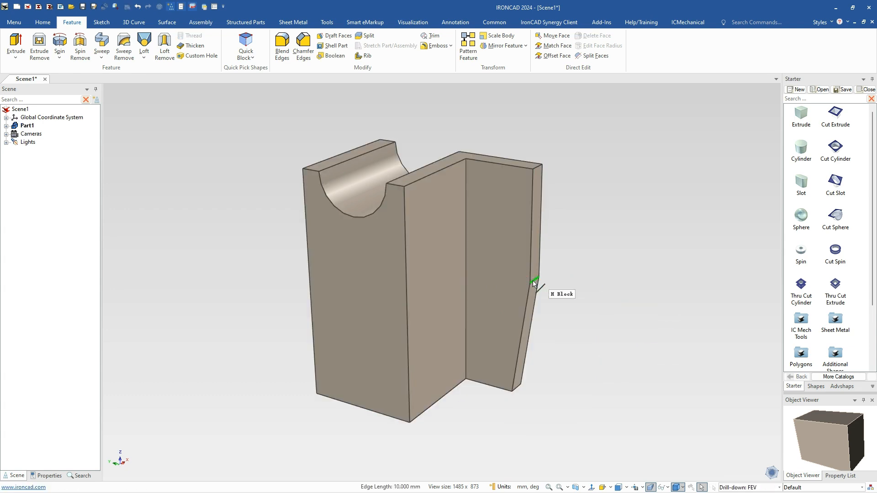
right_click(533, 283)
left_click(558, 288)
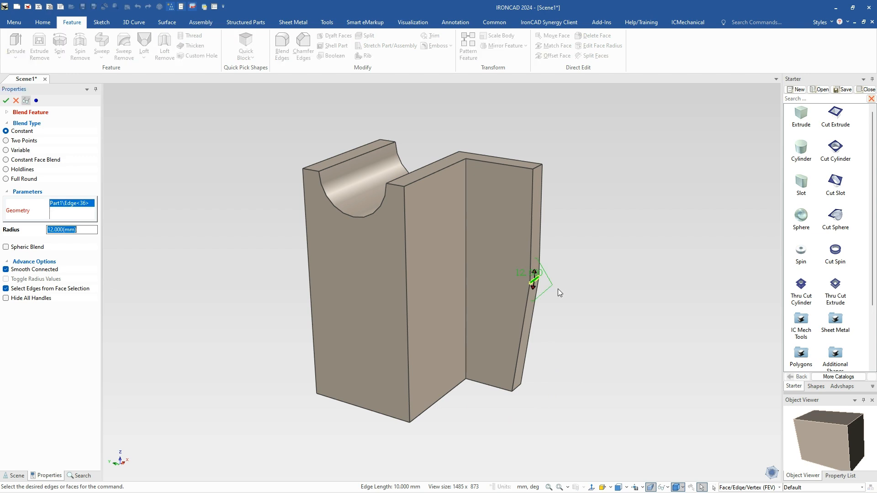
type("40")
key("Return")
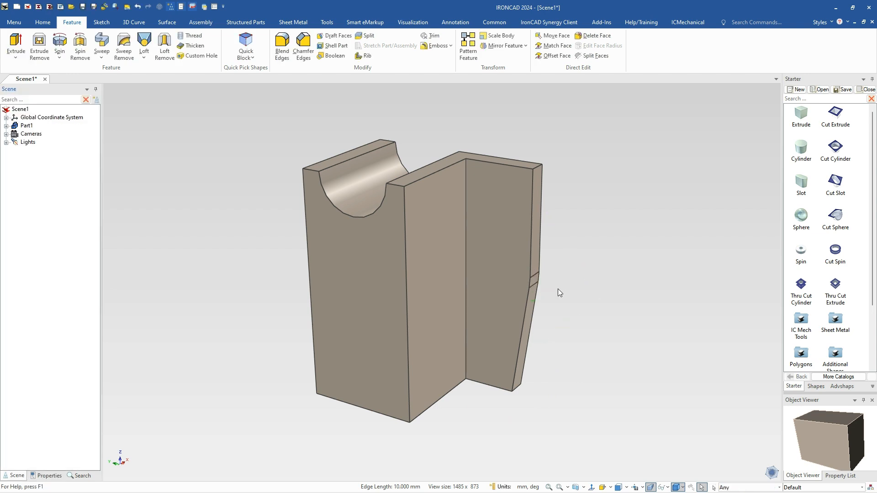
Check the length of the flange's straight outer edge above the blend.
left_click(539, 270)
left_click(540, 269)
left_click(540, 267)
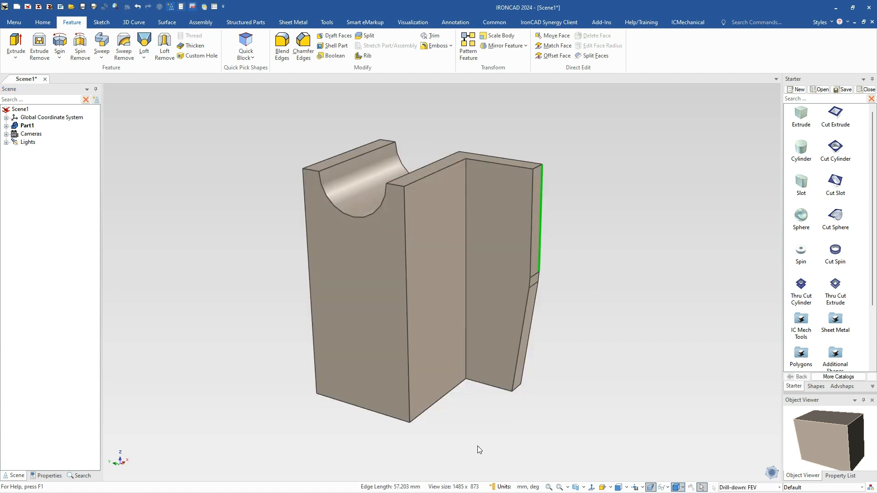
left_click(534, 291)
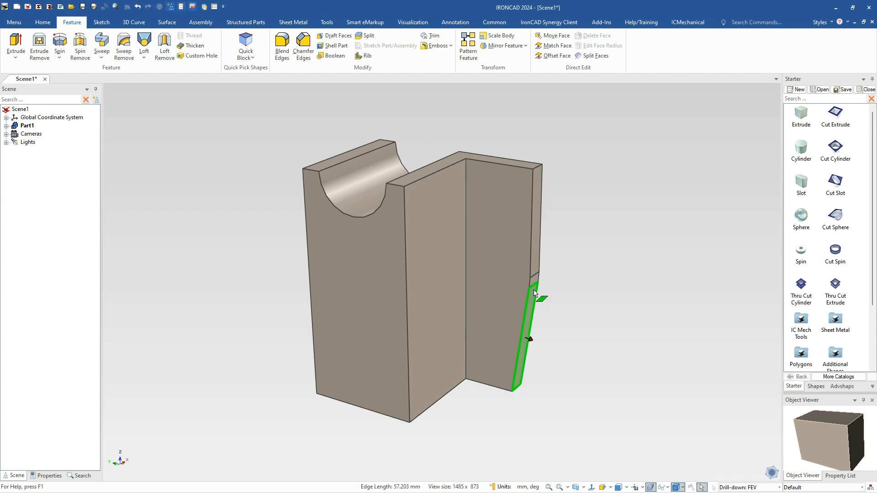
Detach the angled flange cut's TriBall, recentre it on the blend's upper corner, align it vertically with the outer edge and reattach it.
key("Escape")
left_click(526, 295)
left_click(529, 296)
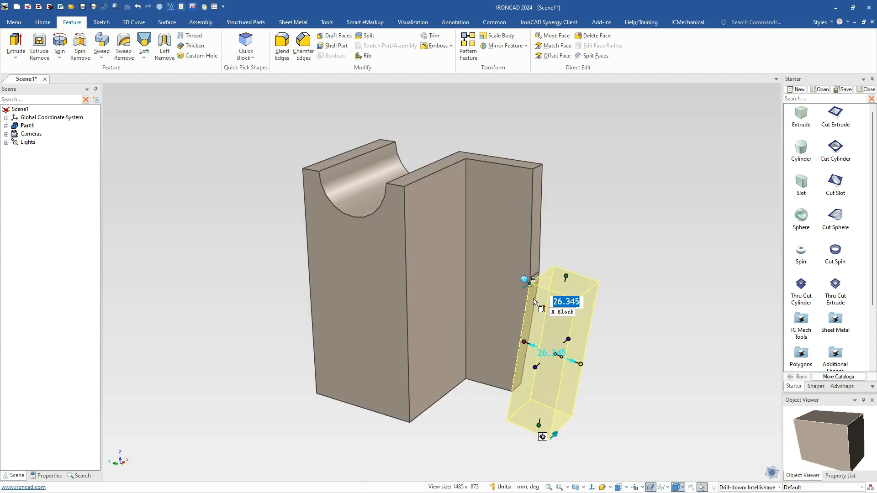
scroll(561, 281, "up", 3)
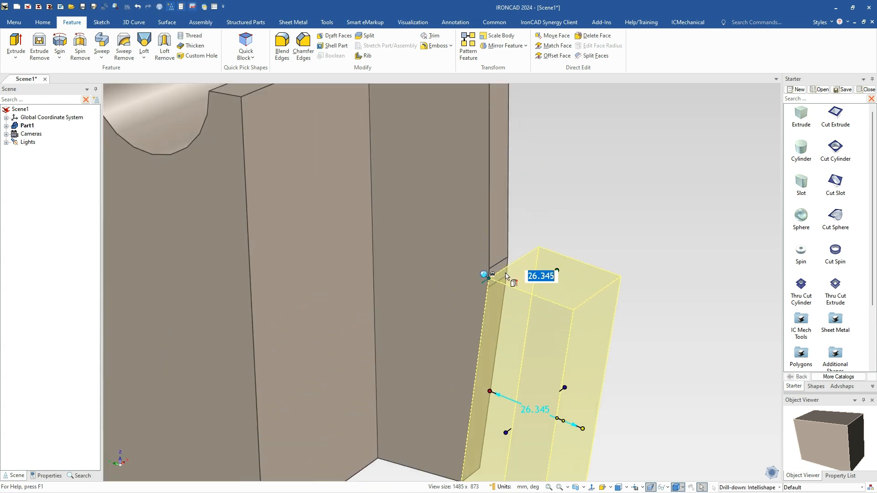
key("F10")
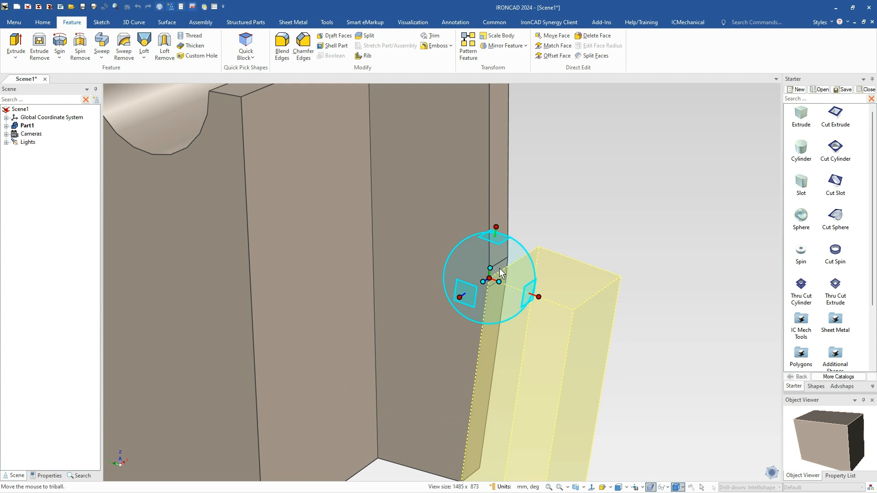
key("space")
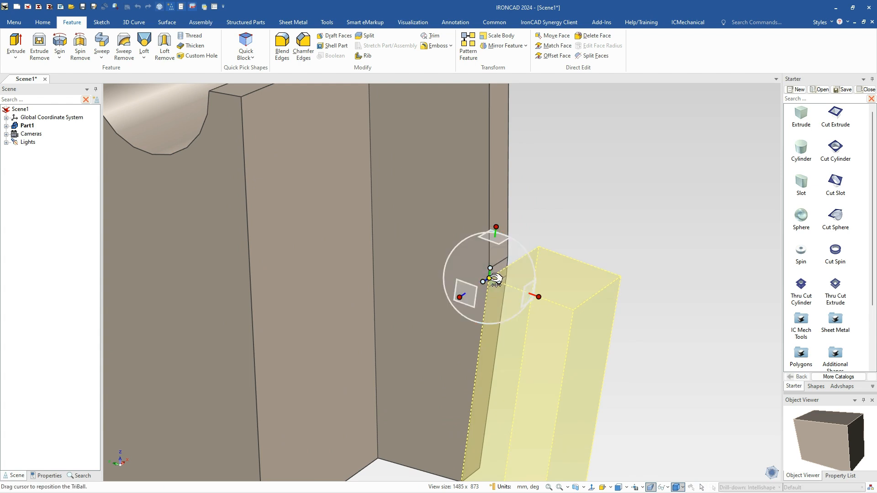
left_click_drag(496, 280, 493, 269)
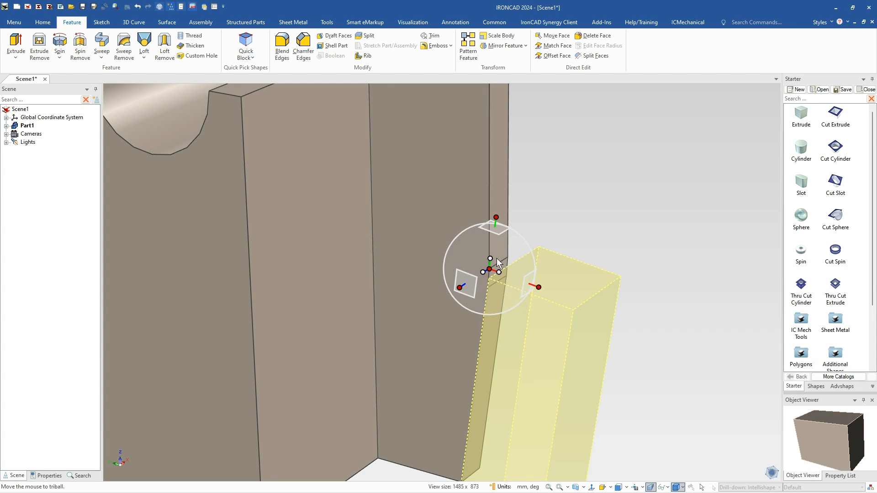
left_click_drag(491, 258, 490, 252)
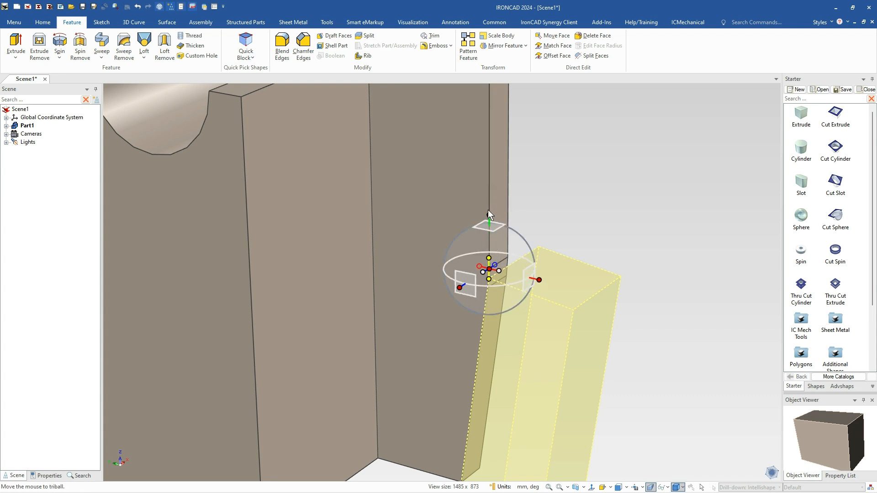
key("space")
Set the angled cut's TriBall distance from the flange's upper outer corner to 60 mm.
scroll(489, 273, "down", 3)
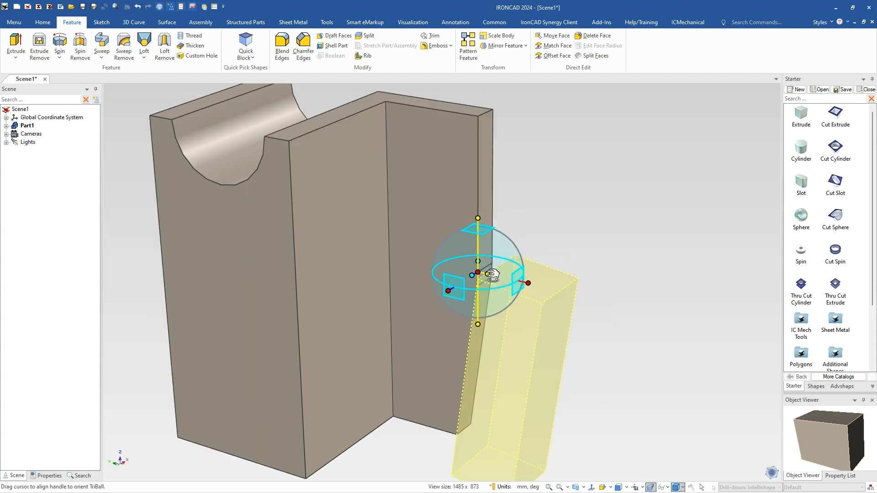
right_click(479, 273)
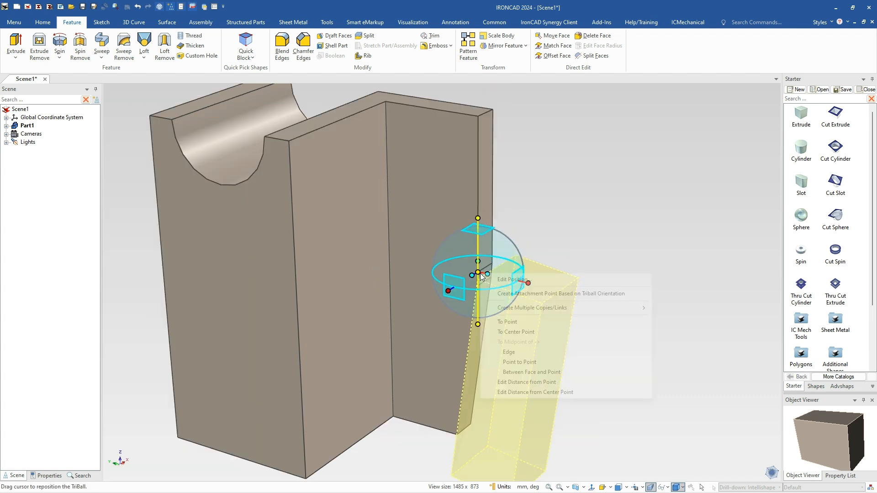
left_click(526, 382)
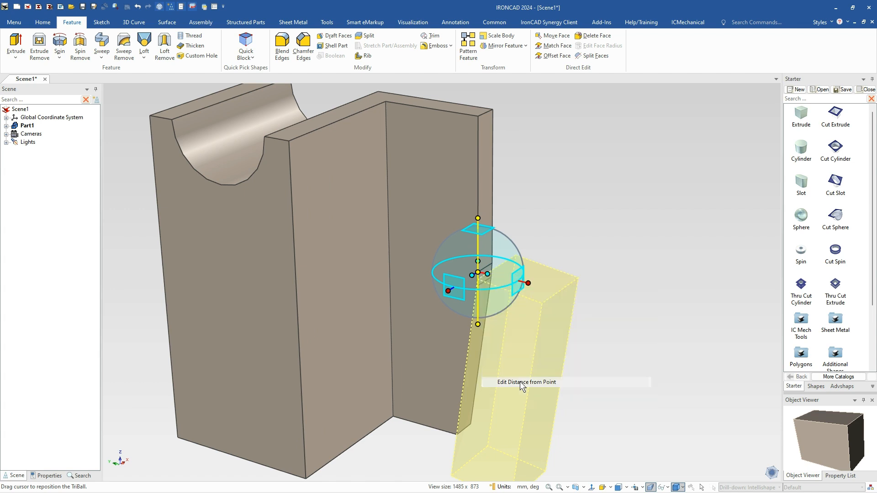
left_click(476, 117)
type("60")
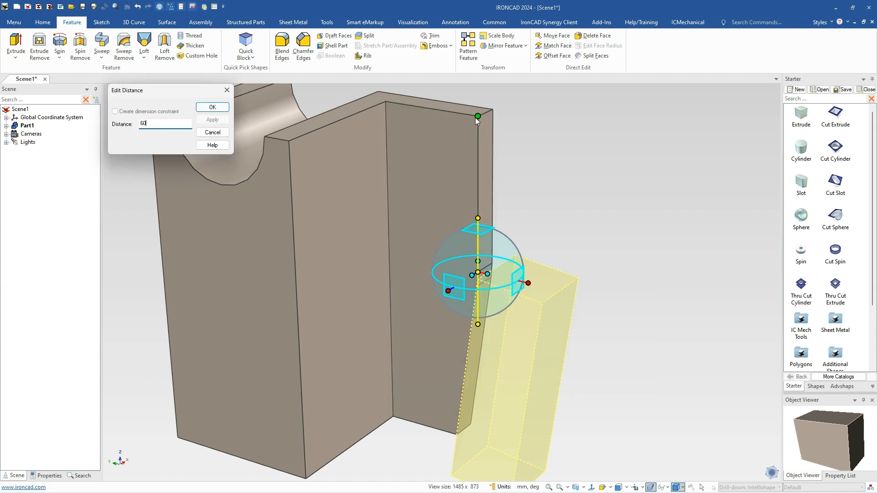
key("Return")
key("F10")
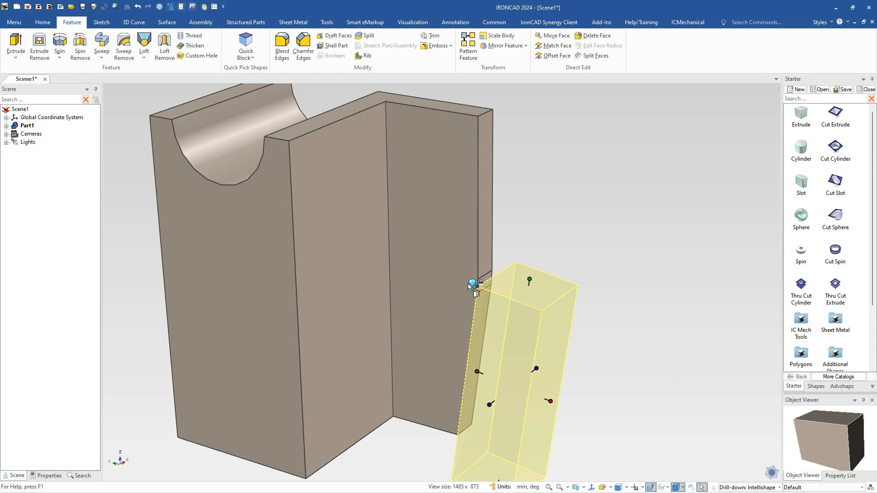
Recheck the length of the flange's straight outer edge after moving the cut.
left_click(493, 259)
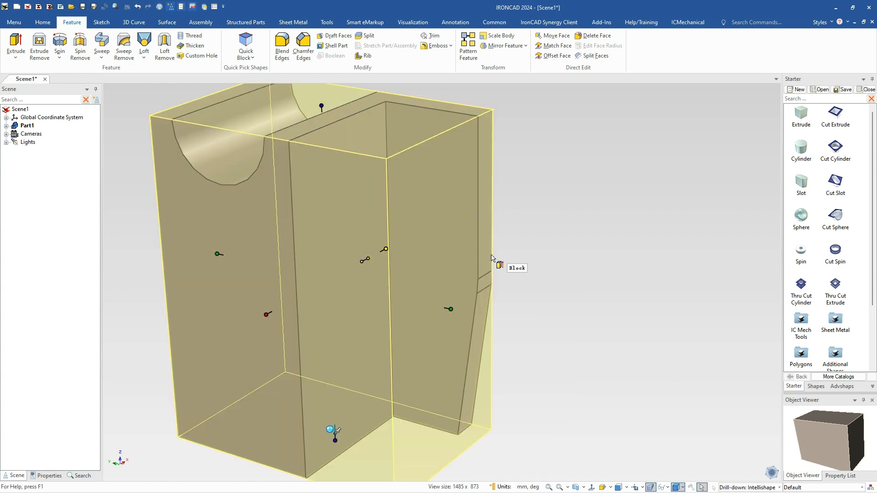
left_click(497, 258)
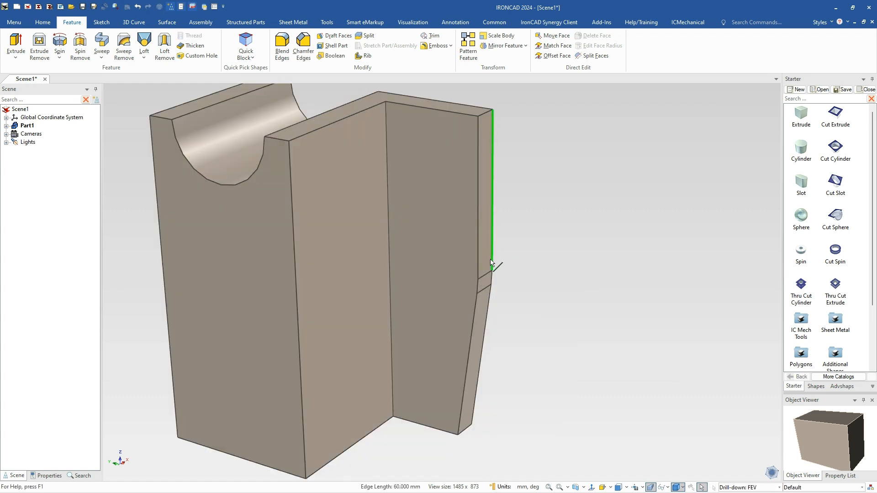
left_click(545, 339)
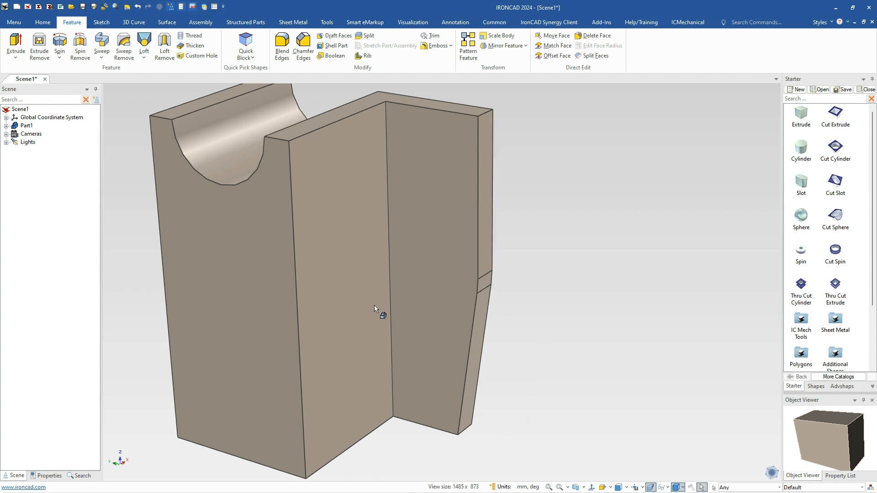
Place a Cut Extrude at the thick block's lower outer corner and size its width to end 10 mm short of the opposite edge.
middle_click_drag(366, 252, 345, 308)
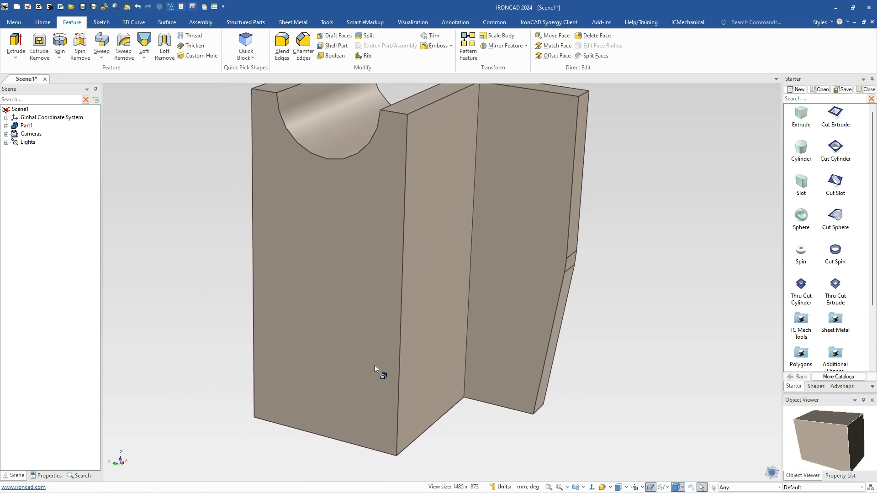
middle_click_drag(374, 368, 392, 343)
left_click_drag(835, 288, 270, 400)
left_click_drag(269, 360, 269, 361, "shift")
left_click_drag(304, 410, 416, 406, "shift")
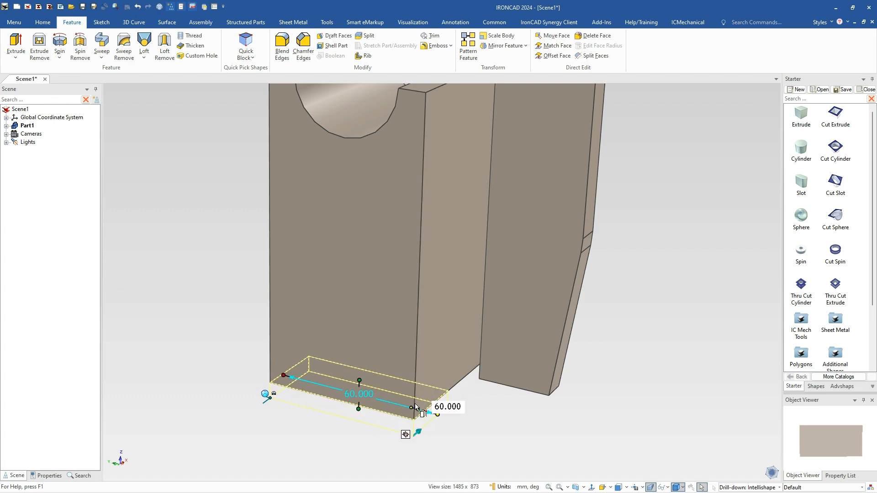
type("-50")
key("BackSpace")
type("10")
key("Return")
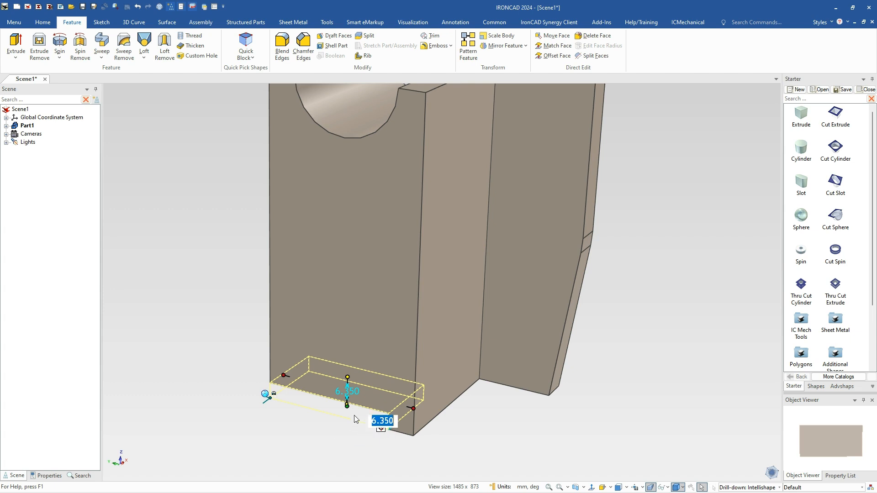
Set the height of the thick block's lower corner cut to 40 mm and check its vertical edge.
type("40")
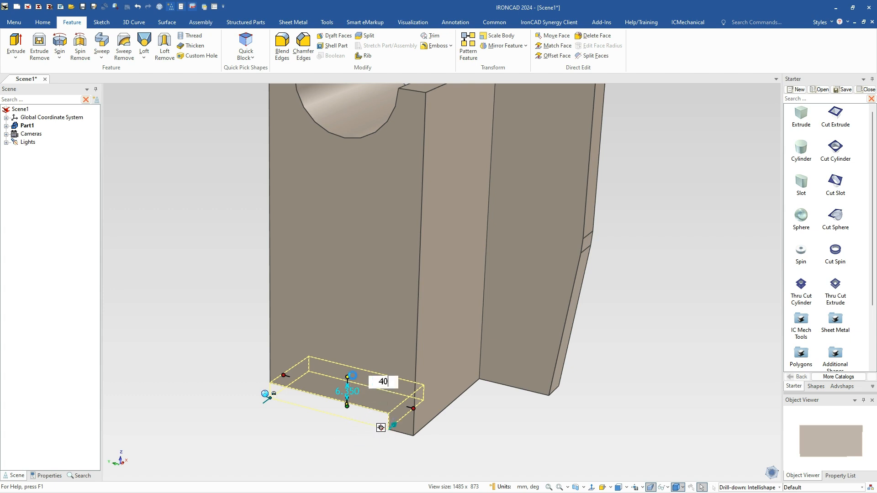
key("Return")
left_click(391, 375)
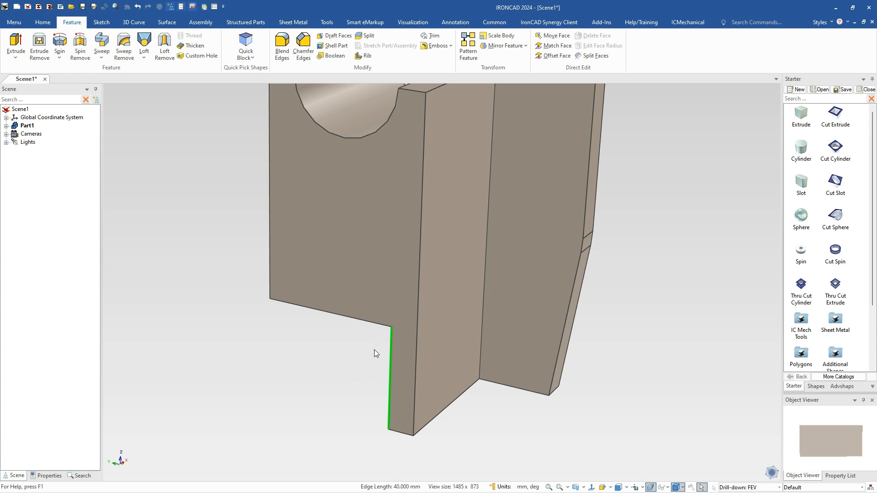
Open the cross-section sketch of the thick block's lower corner cut for editing.
left_click(373, 325)
left_click(374, 325)
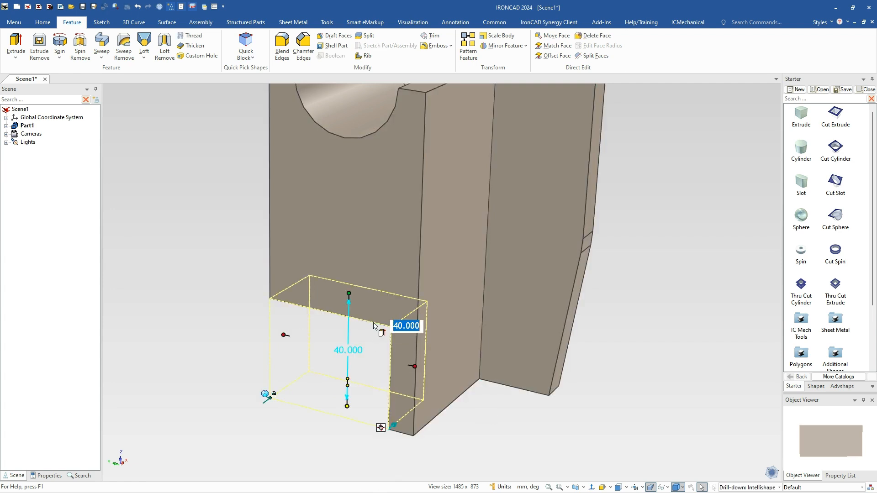
double_click(373, 325)
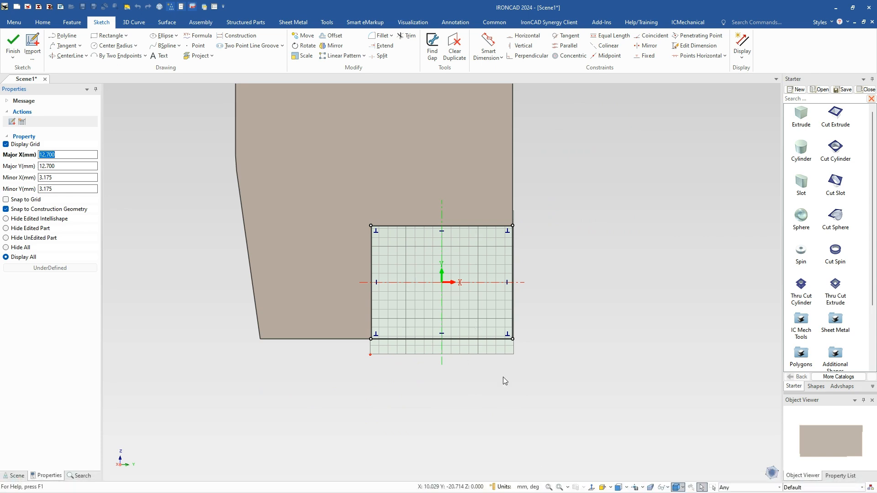
left_click(577, 488)
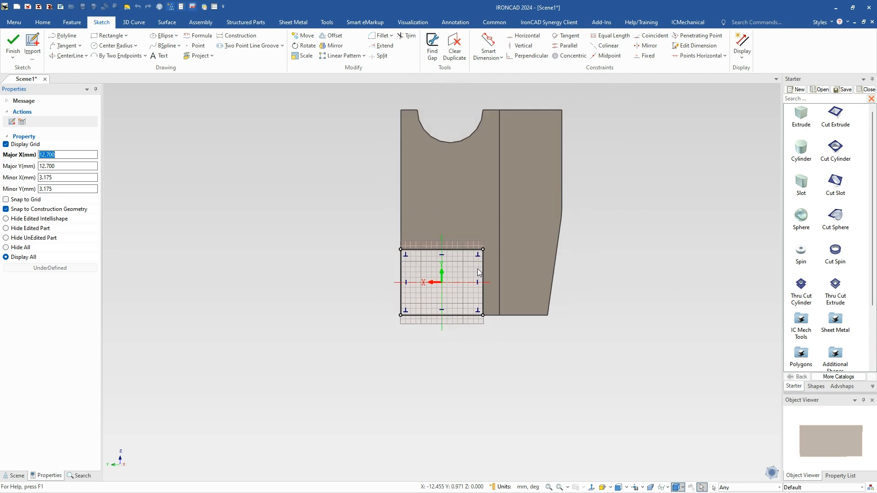
scroll(467, 187, "up", 3)
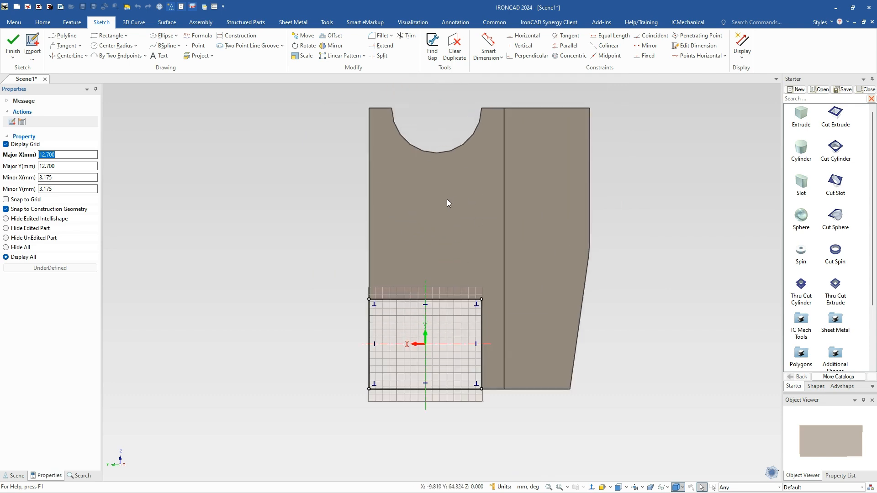
Project the semicircular notch's arc into the cut's sketch and offset it outward by 10 mm.
left_click(199, 55)
left_click(414, 147)
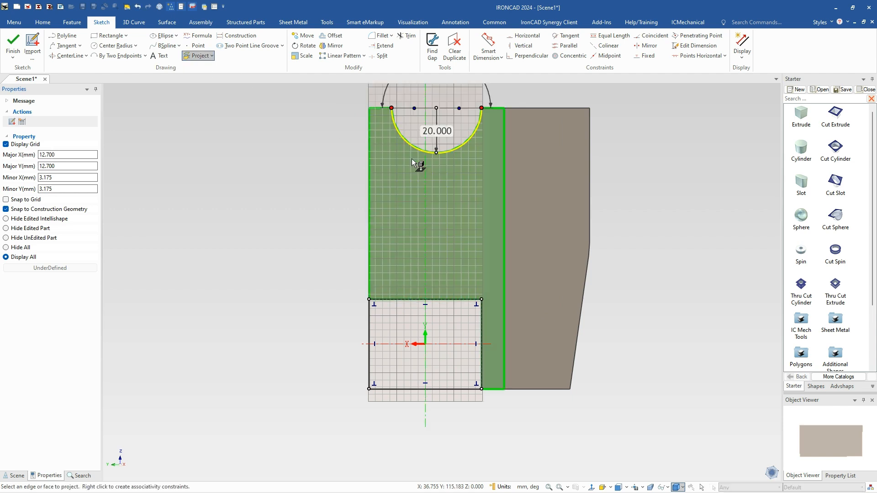
left_click(331, 35)
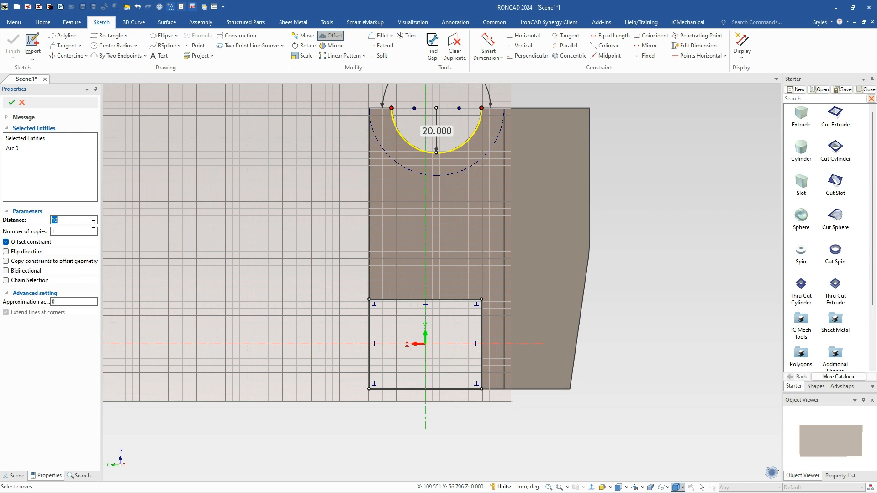
left_click(11, 105)
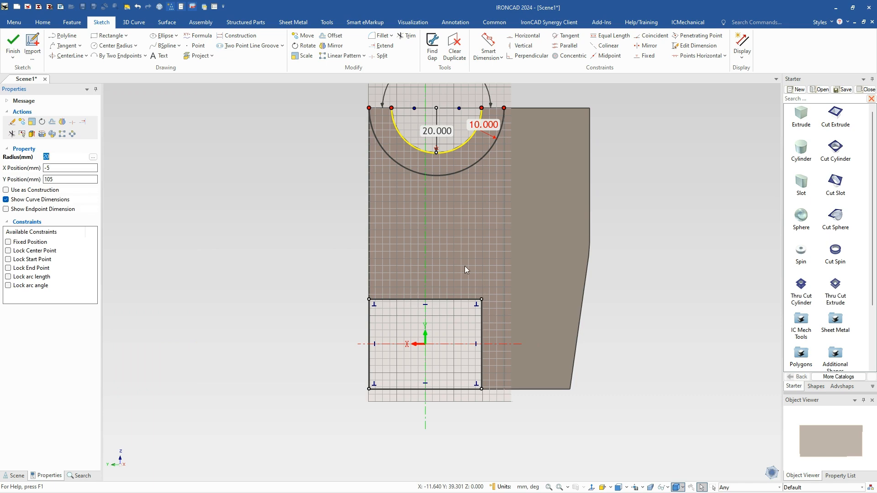
Sketch a two-endpoint arc of about 139 mm radius from the rectangle's upper inner corner up towards the offset arc.
left_click(120, 55)
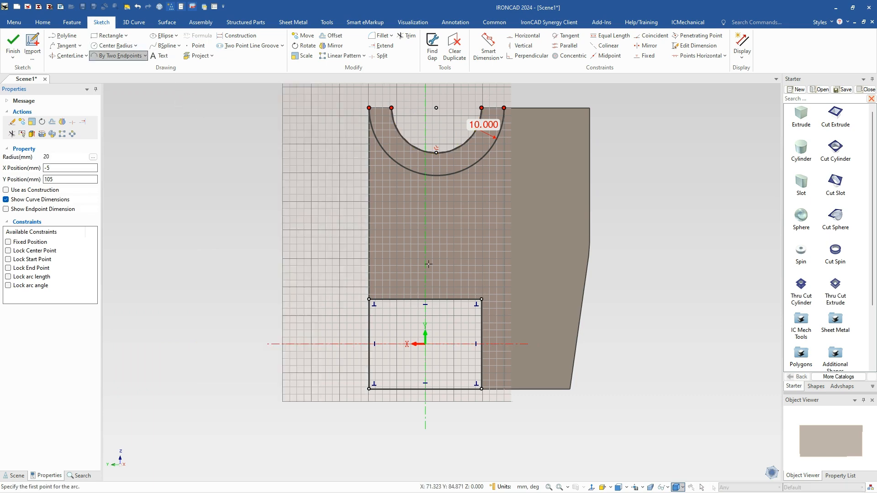
left_click(483, 300)
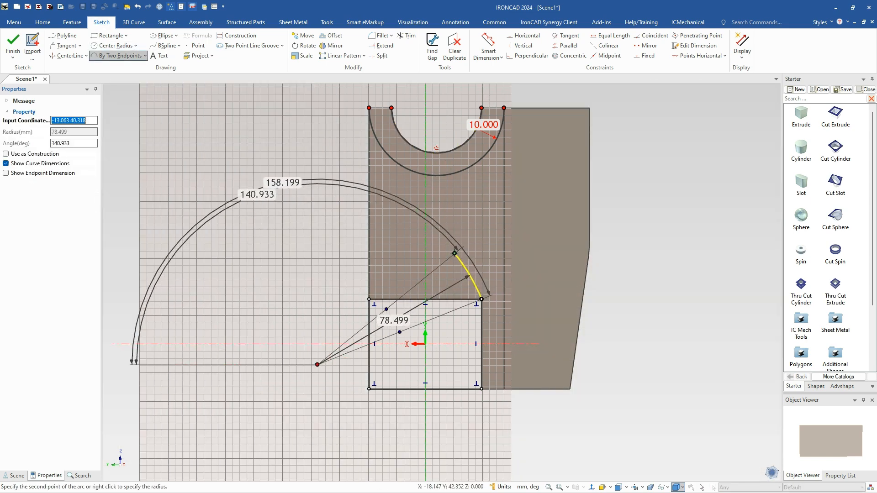
left_click(453, 244)
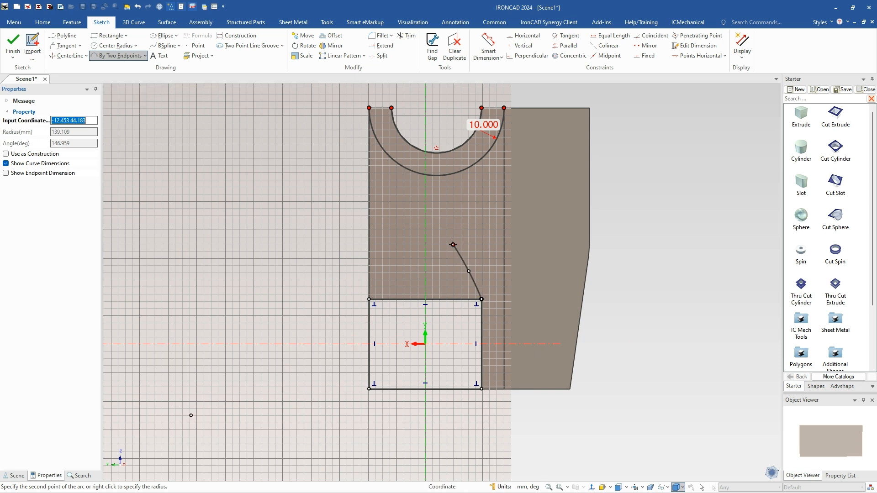
key("Escape")
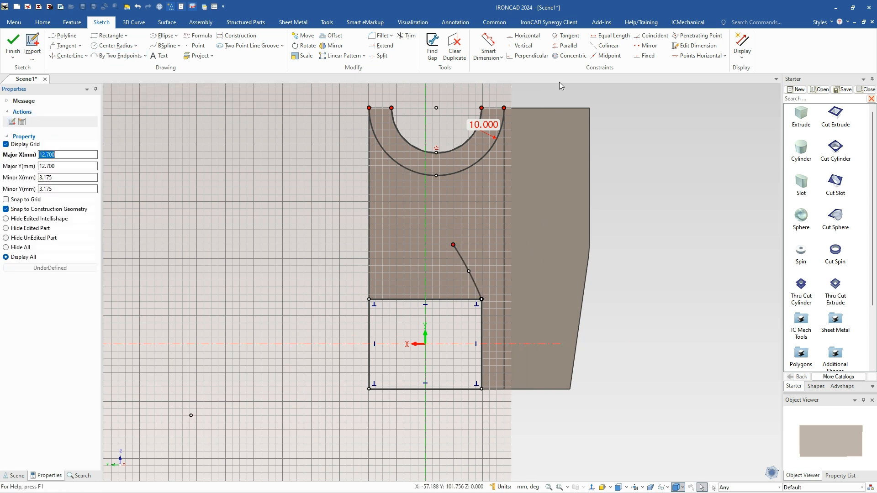
Make the new arc tangent to the rectangle's inner vertical edge and set its radius to 40 mm.
left_click(567, 36)
left_click(483, 289)
left_click(482, 310)
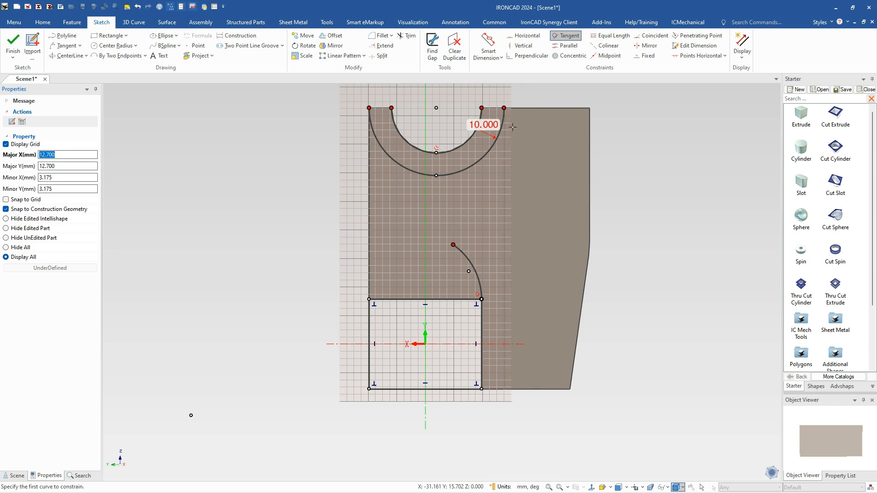
left_click(489, 46)
left_click(462, 254)
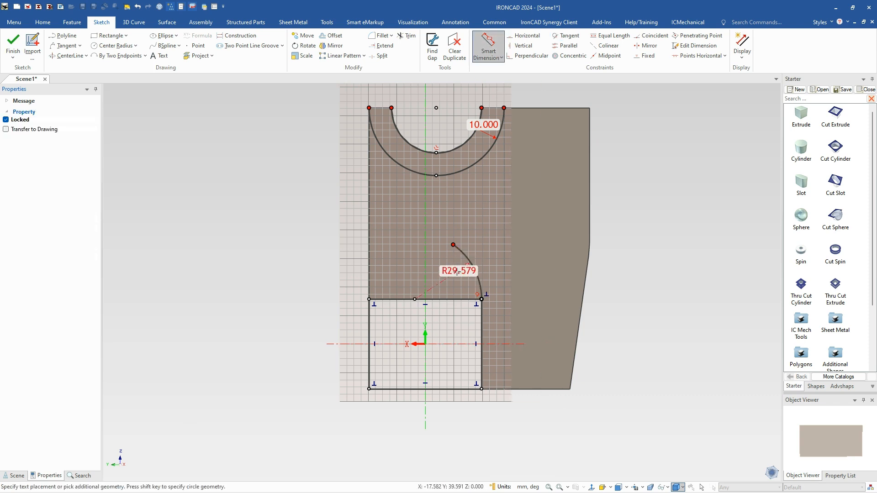
left_click(458, 270)
type("40")
key("Return")
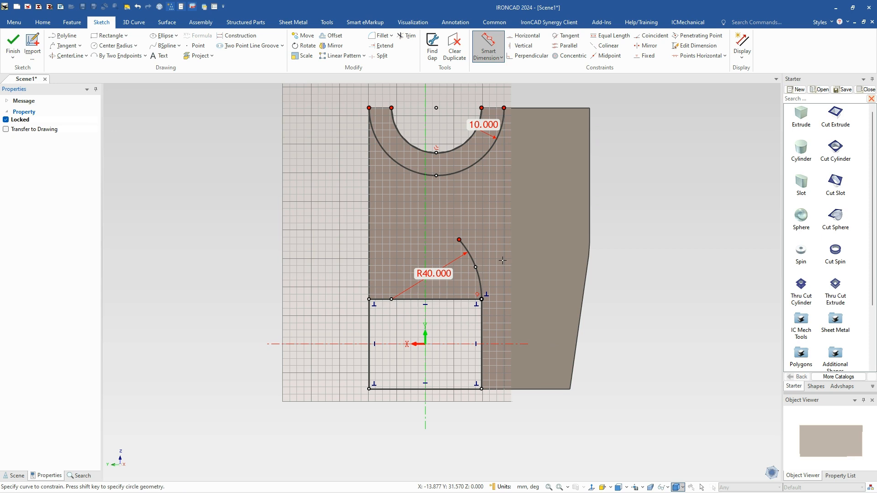
key("Escape")
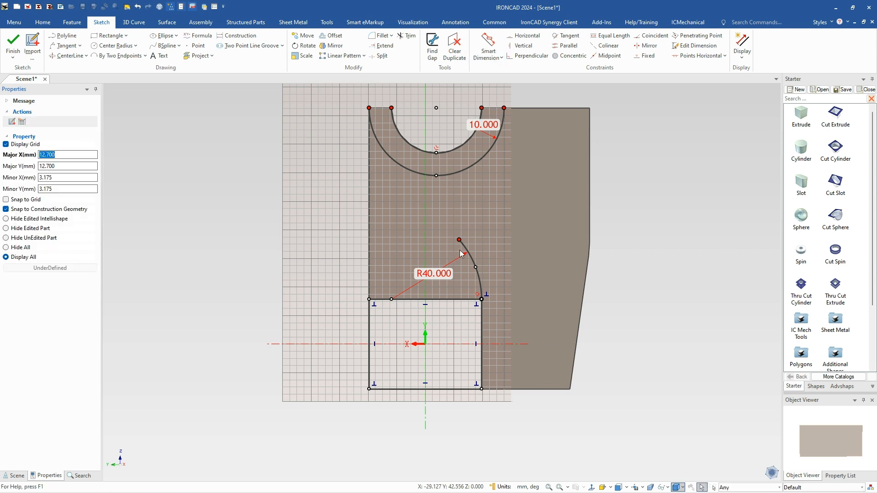
Lengthen the 40 mm arc at its free end and draw a line tangent to both the offset arc and this arc.
left_click(466, 249)
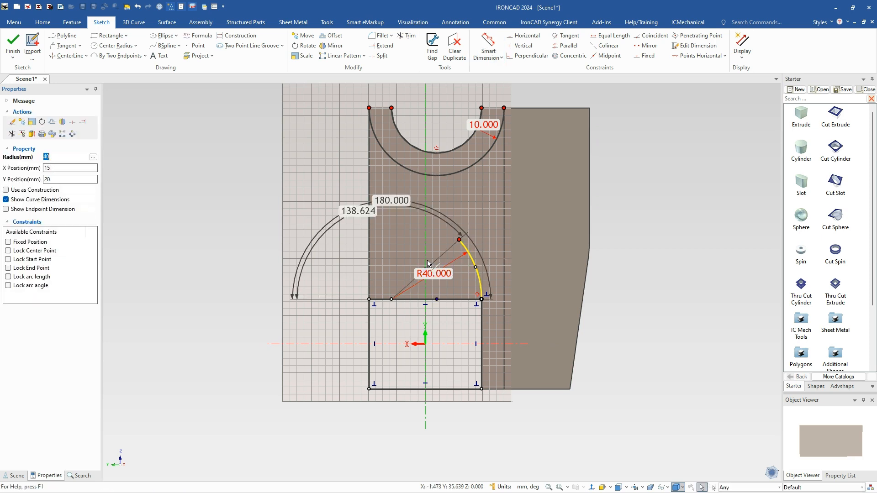
mouse_move(429, 266)
left_mouse_down()
mouse_move(410, 252)
mouse_move(436, 275)
mouse_move(404, 248)
mouse_move(426, 240)
left_mouse_up()
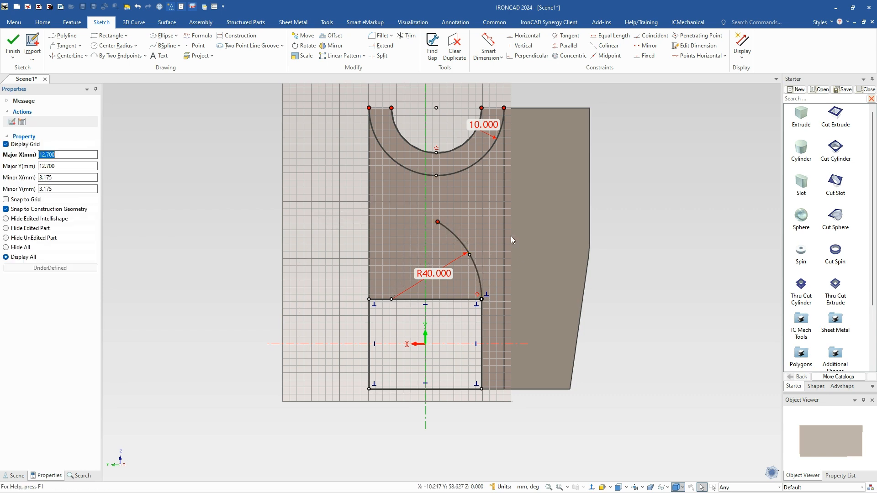
left_click(66, 45)
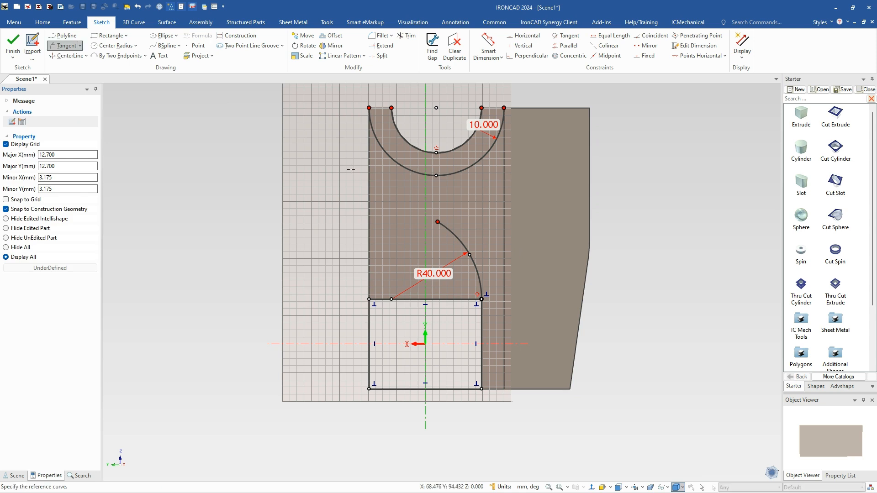
left_click(383, 148)
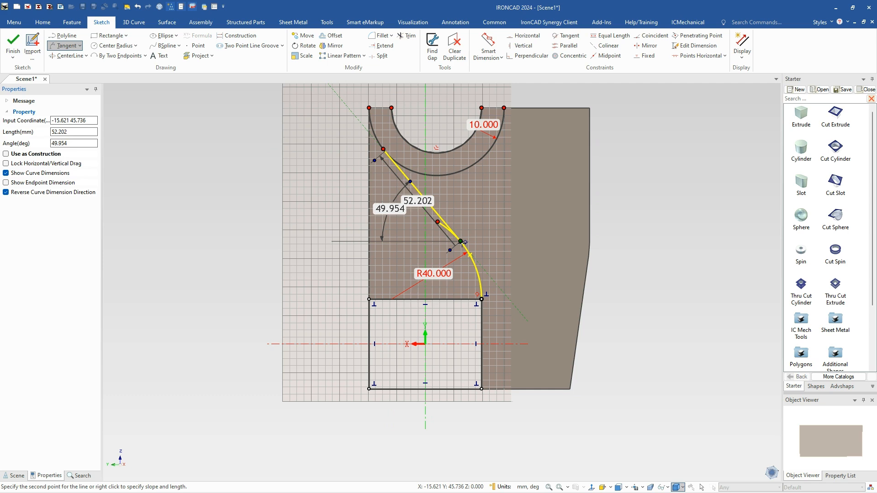
left_click(461, 242)
key("Escape")
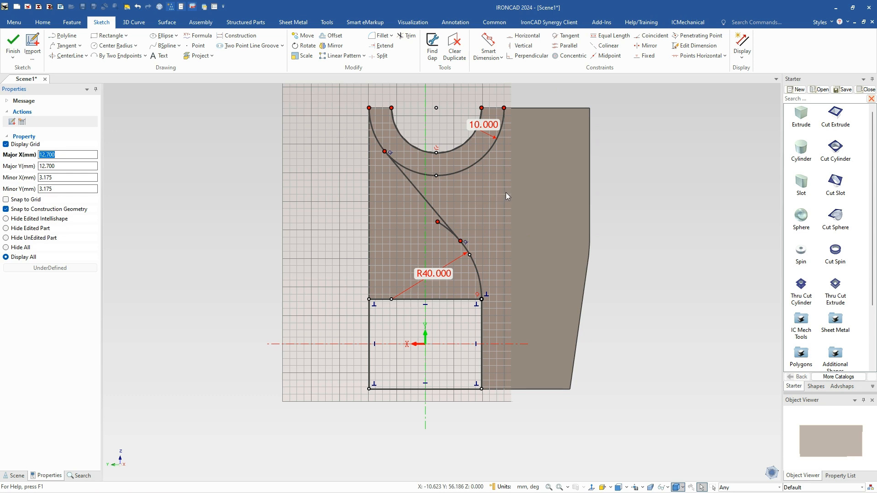
Trim away the excess arc ends beyond the tangent line, the projected notch arc and the rectangle's upper edge.
left_click(406, 35)
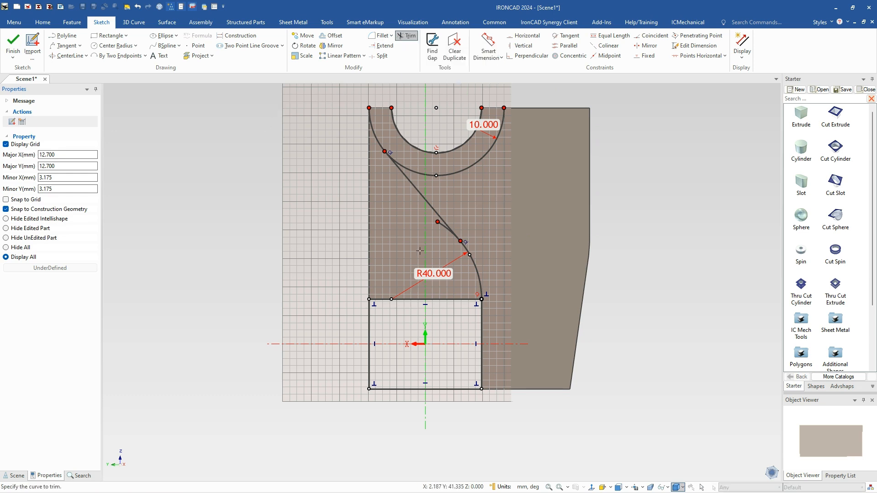
left_click(444, 228)
left_click(461, 147)
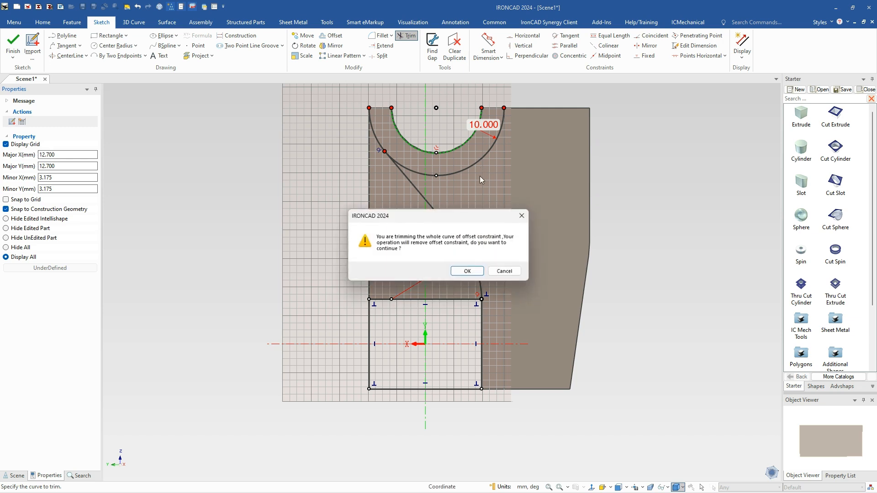
left_click(469, 272)
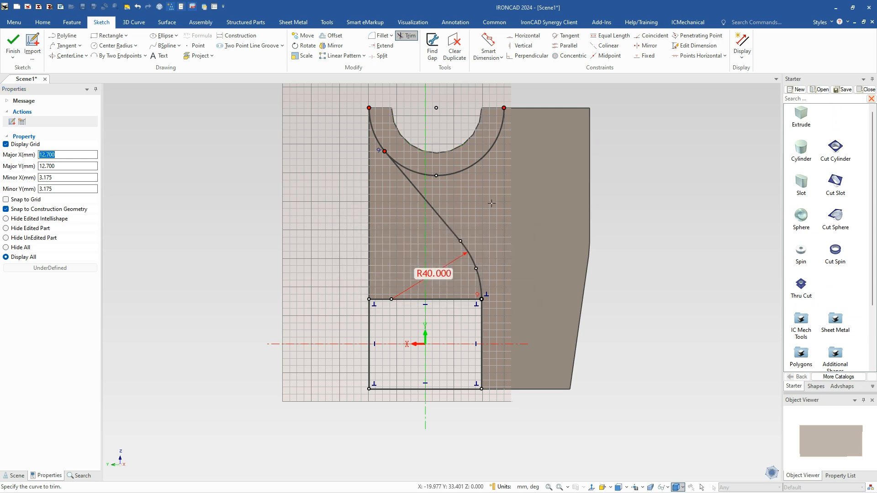
left_click(481, 159)
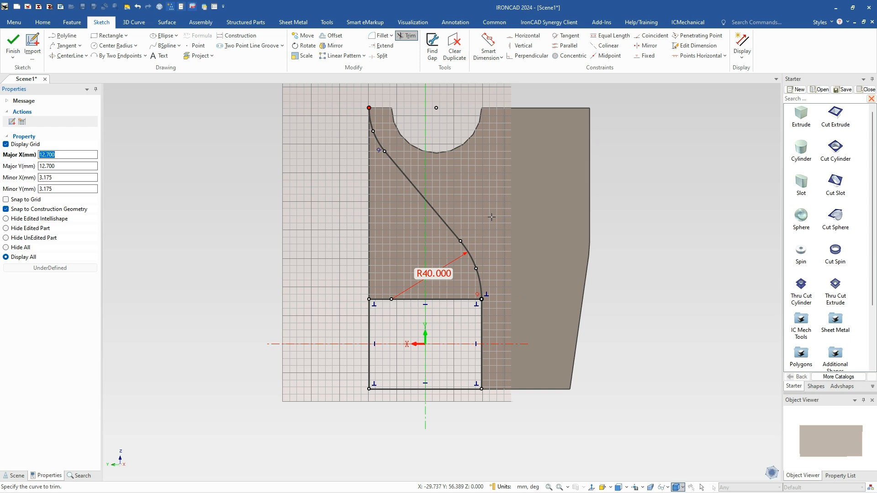
left_click(444, 302)
key("Escape")
Extend the rectangle's outer vertical edge up to the offset arc's end and finish the cut's sketch.
left_click_drag(369, 299, 369, 109)
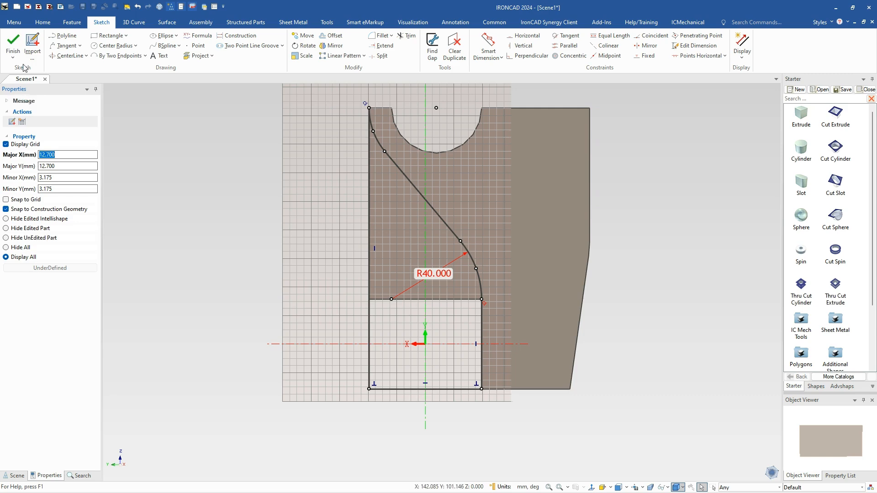
left_click(12, 44)
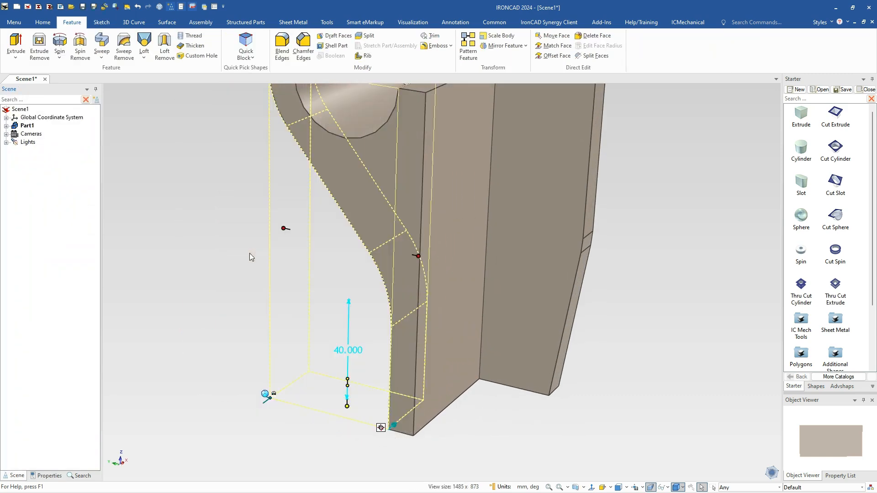
left_click(185, 309)
middle_click_drag(382, 339, 386, 301)
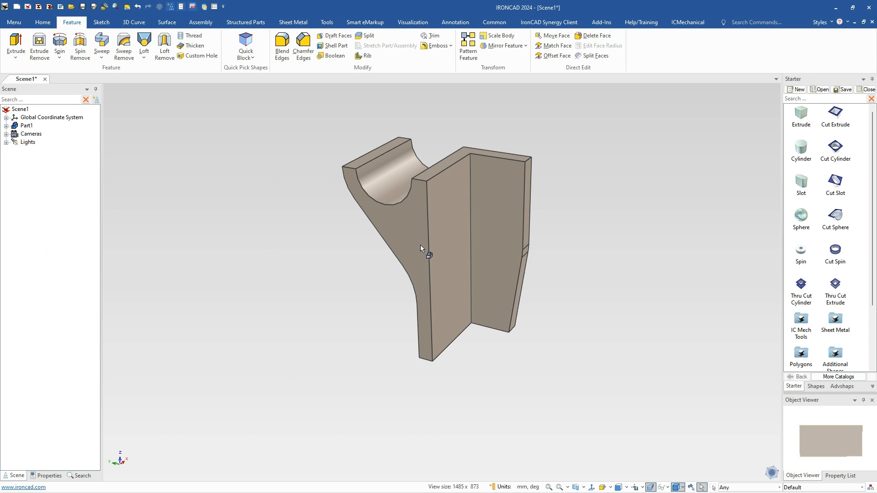
Draft the thick block's notched side face by 8 degrees, using the part's top face as neutral plane.
left_click(332, 34)
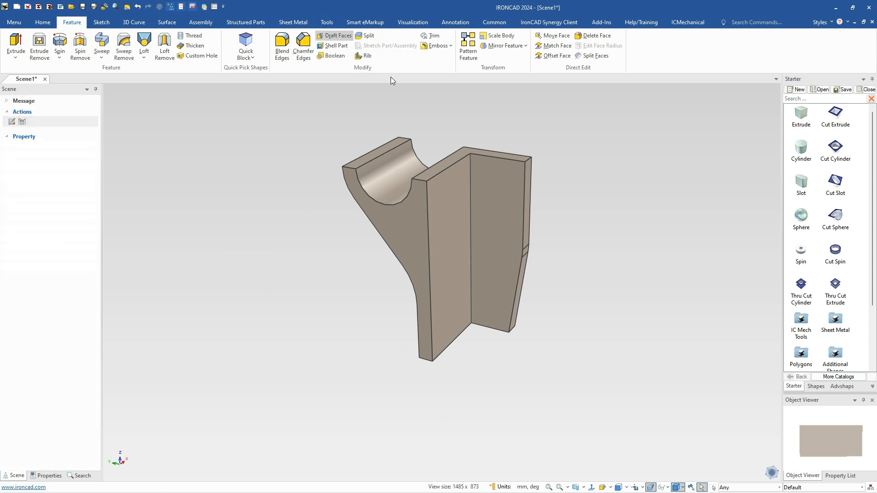
left_click(434, 171)
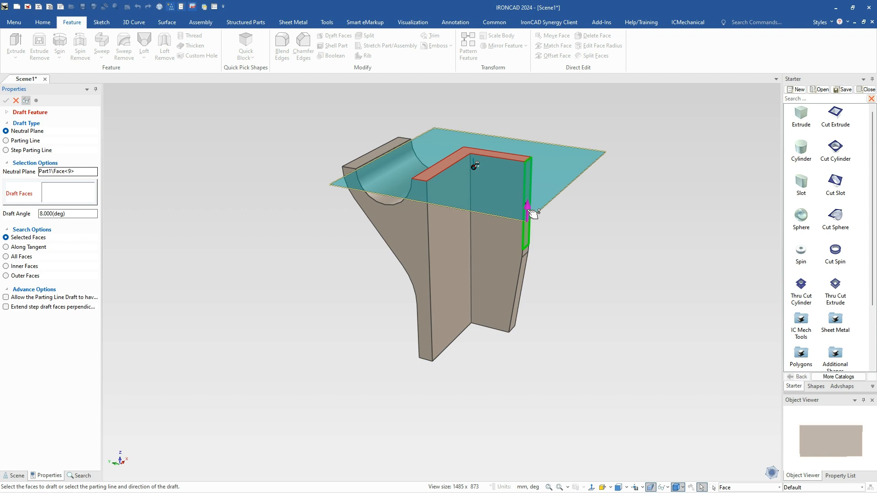
left_click(413, 227)
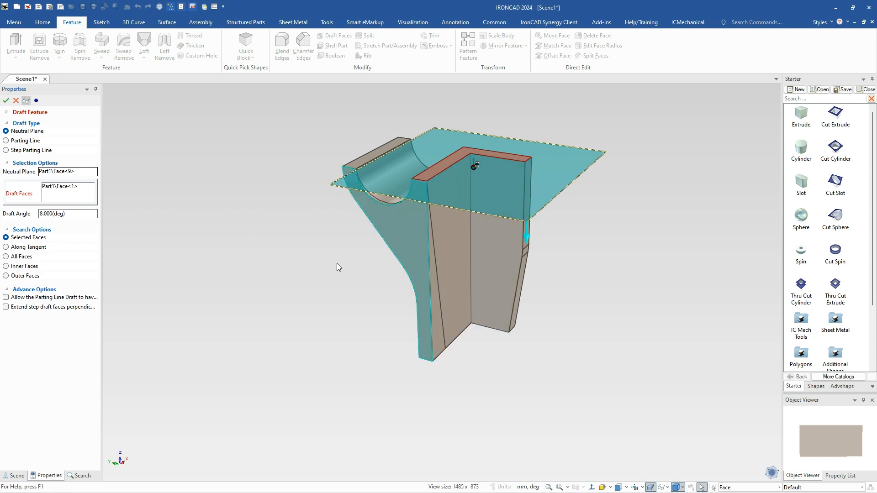
left_click(6, 101)
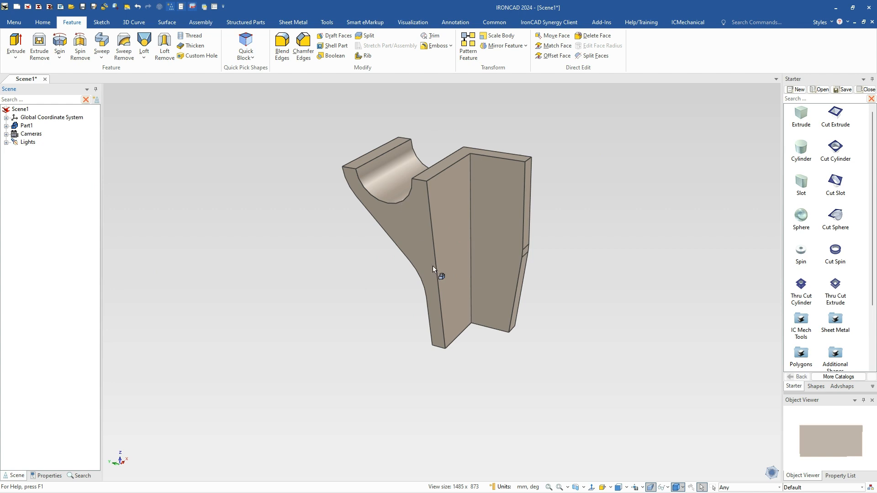
Blend the outer lower corner edges of both walls with a 20 mm radius.
scroll(452, 347, "up", 3)
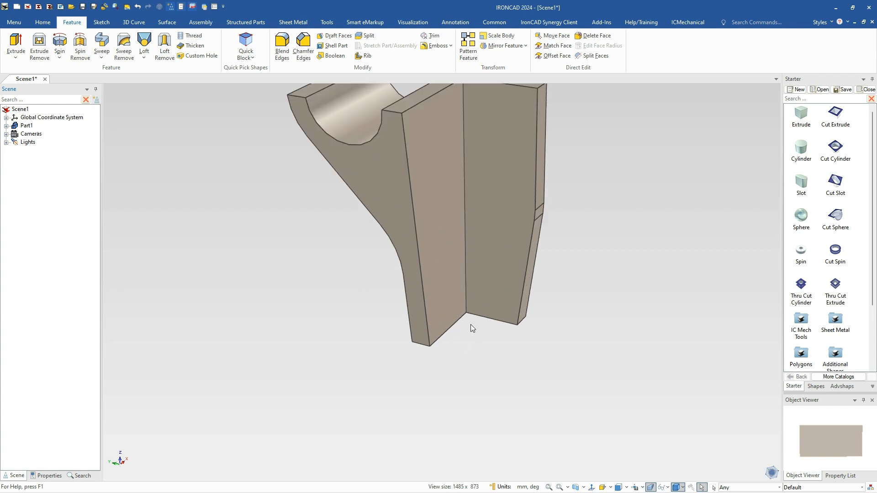
left_click(427, 350)
left_click(424, 347)
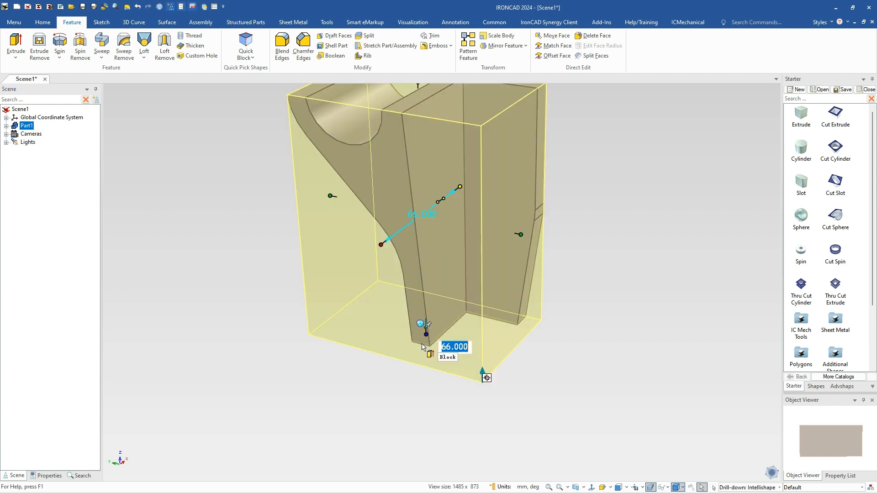
left_click(422, 346)
left_click(523, 322, "shift")
right_click(524, 320)
left_click(533, 328)
type("20")
key("Return")
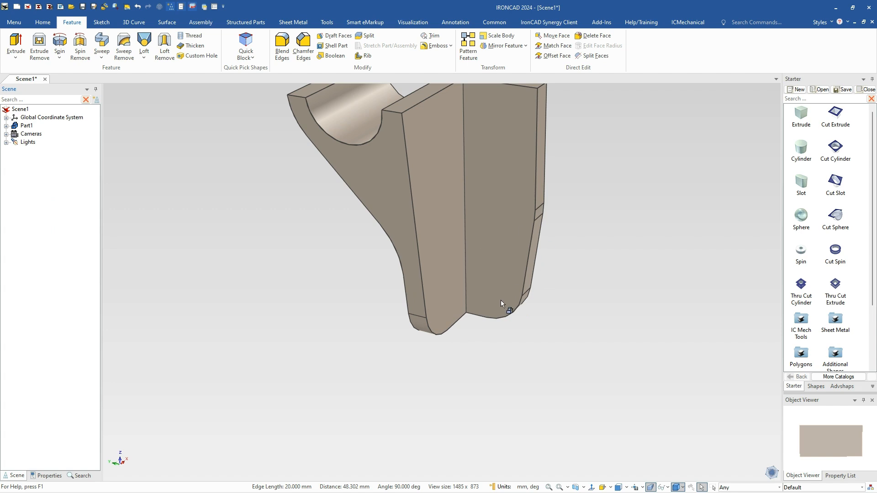
Add a Rib shape from the Shapes catalog into the inner corner between the two walls.
middle_click_drag(497, 212, 464, 207)
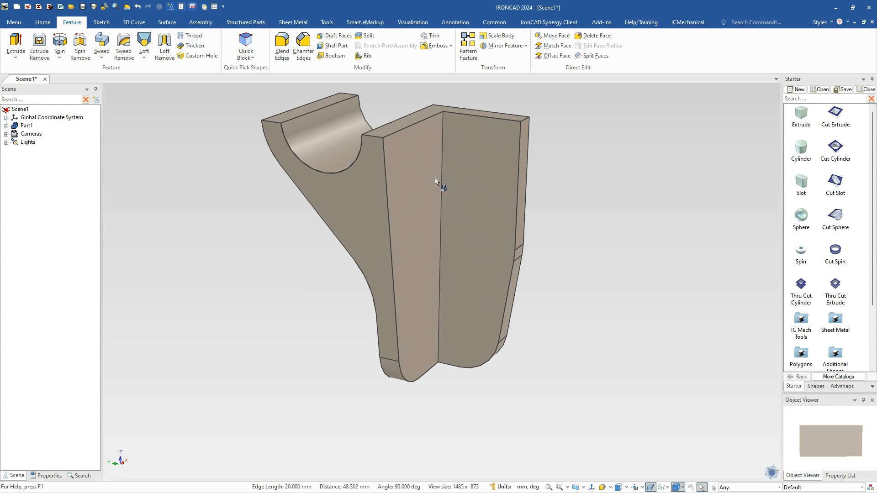
middle_click_drag(559, 265, 542, 256)
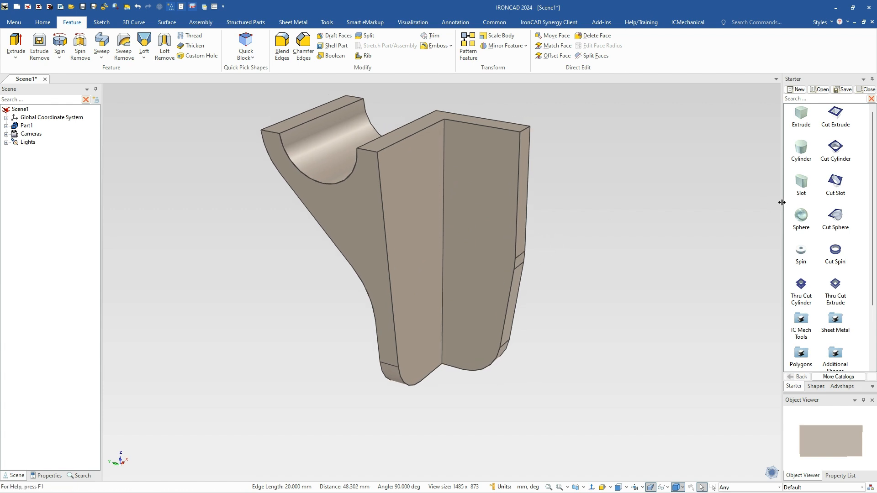
left_click(817, 389)
scroll(840, 308, "down", 6)
left_click_drag(837, 274, 469, 207)
key("Return")
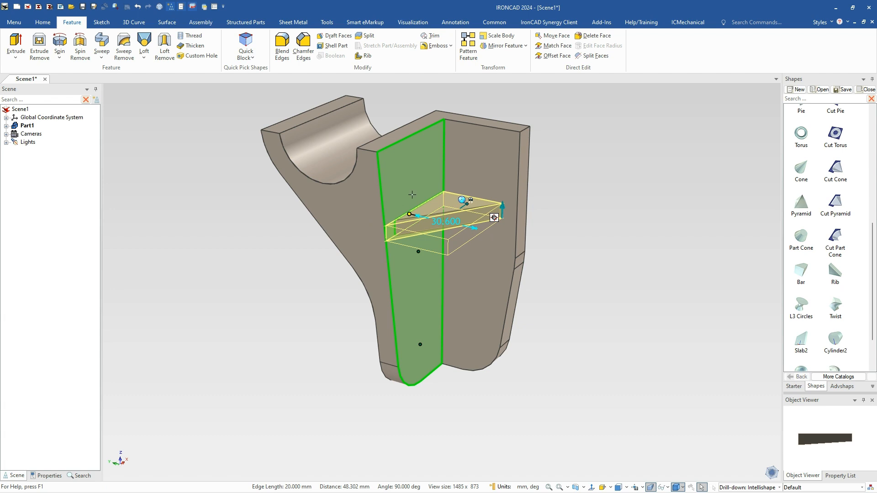
Size the triangular rib with two 38 mm legs and a thickness of 10 mm.
left_click(484, 198)
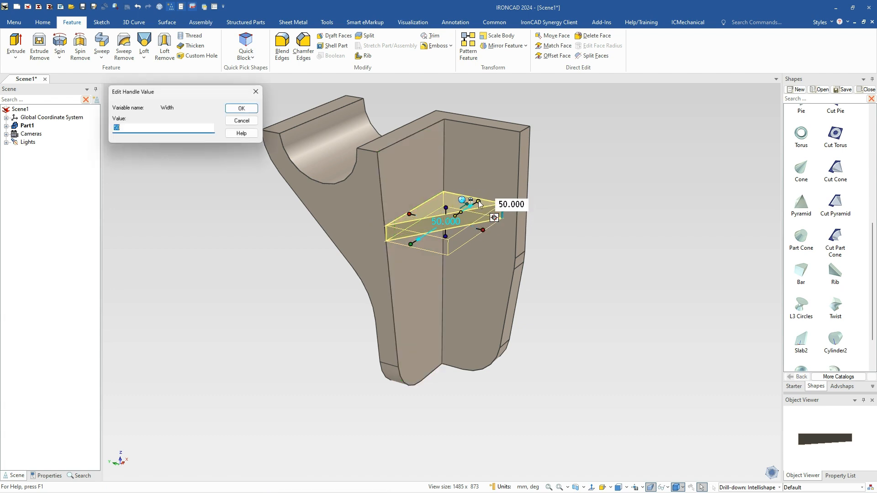
key("Return")
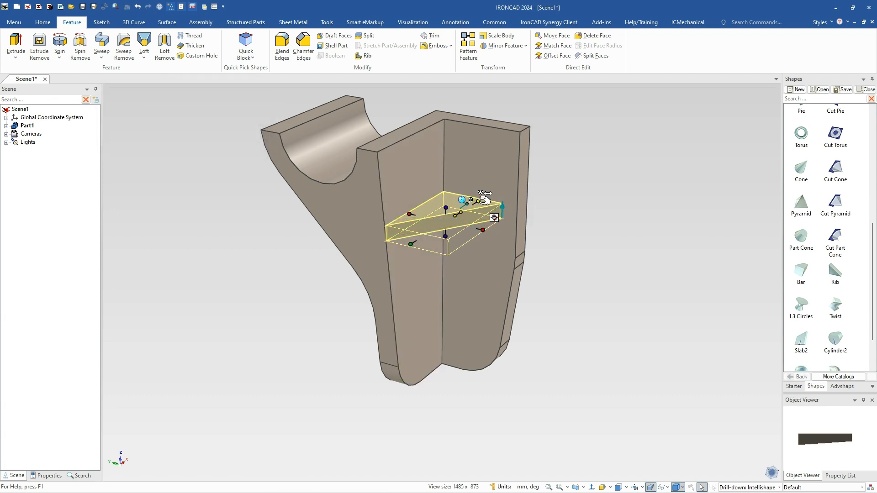
left_click_drag(483, 236, 485, 217)
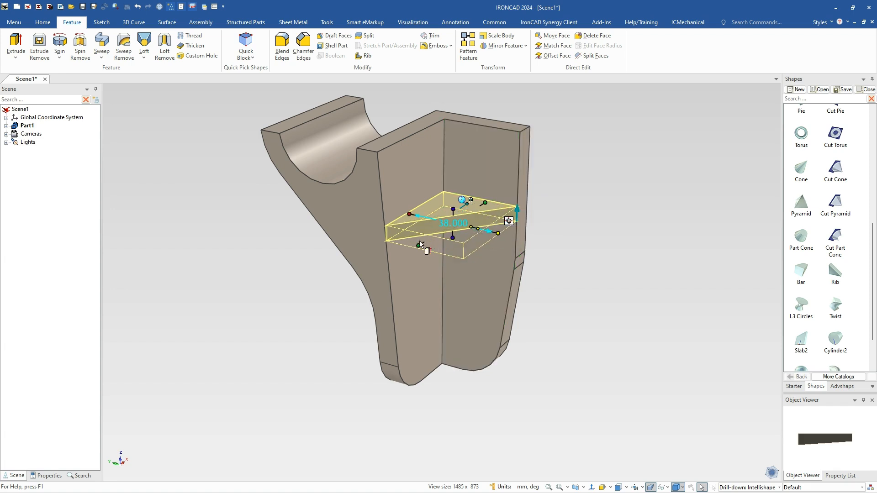
mouse_move(423, 244)
type("38")
key("Tab")
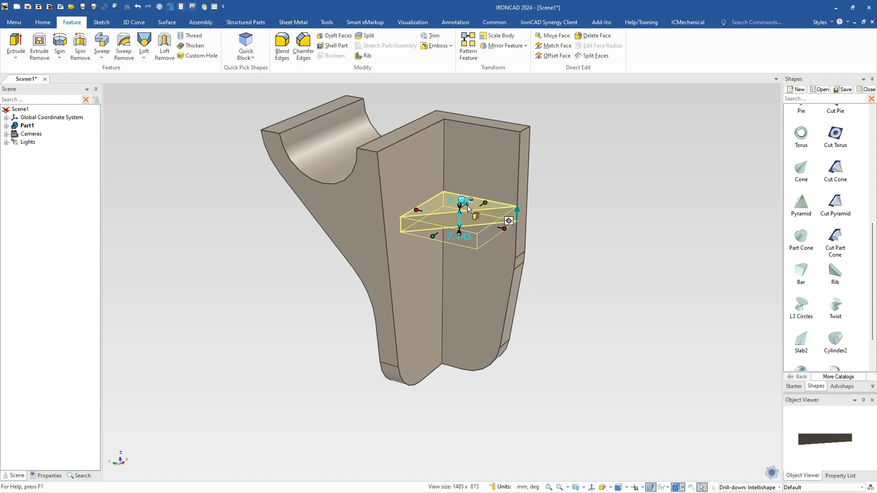
left_click(463, 199)
type("10")
key("Tab")
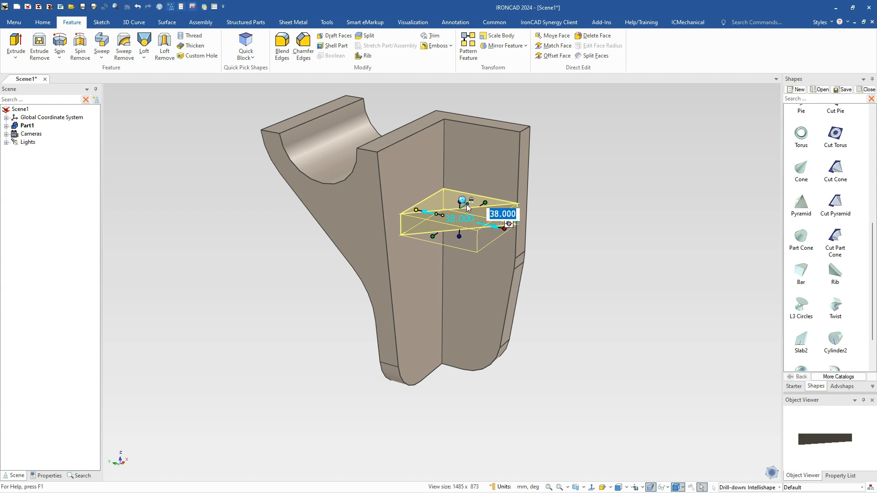
Reposition the TriBall on the triangular rib's top face and set the rib 20 mm below the walls' top inner edge.
key("F10")
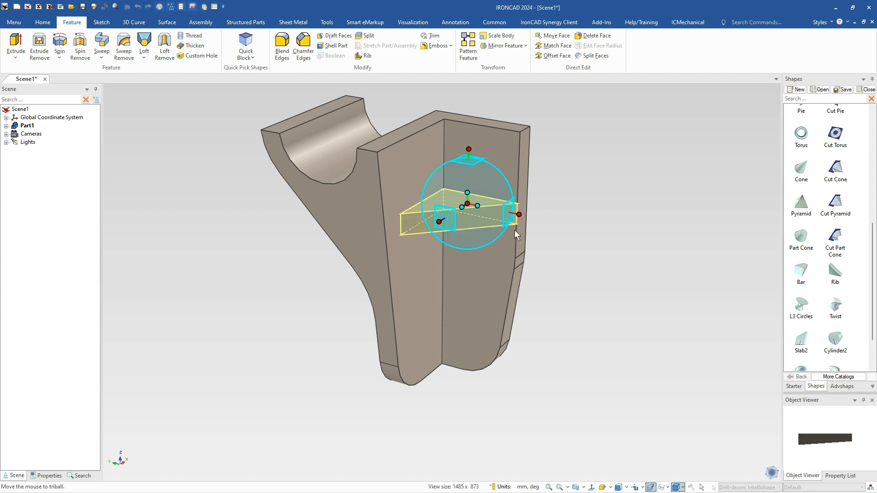
key("space")
left_click_drag(467, 203, 464, 200)
key("space")
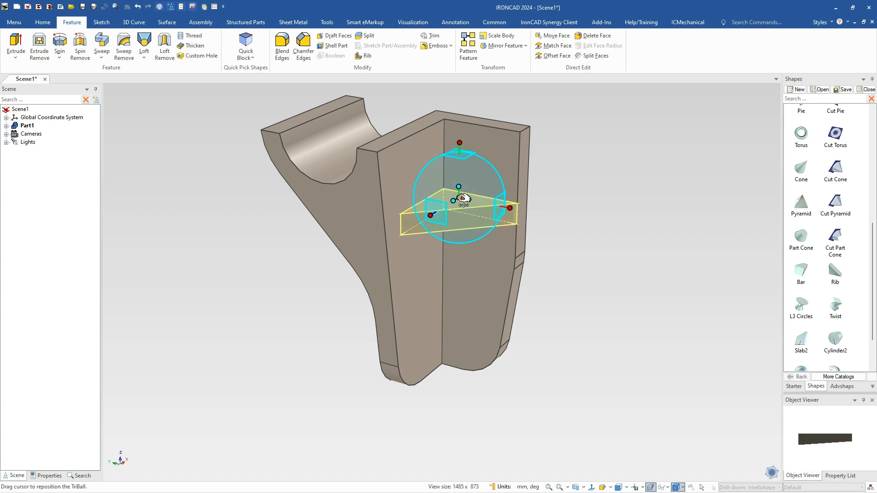
right_click(461, 142)
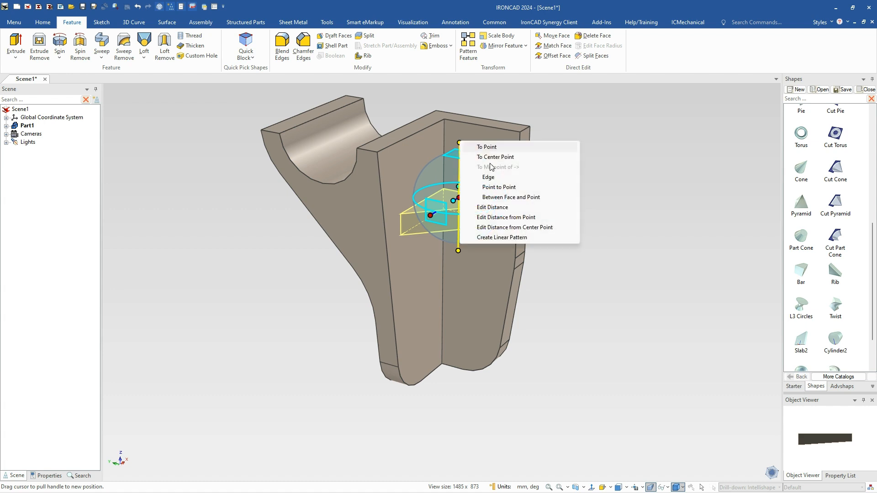
left_click(501, 221)
left_click(500, 129)
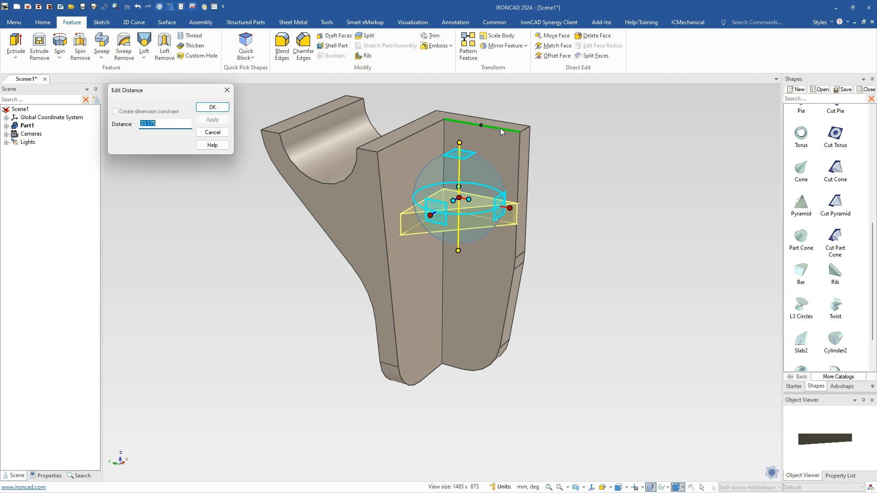
type("20")
key("Return")
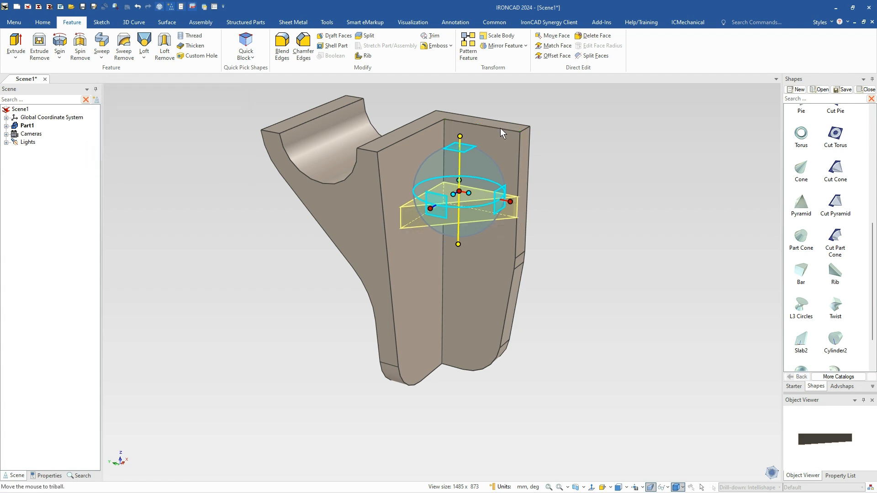
key("F10")
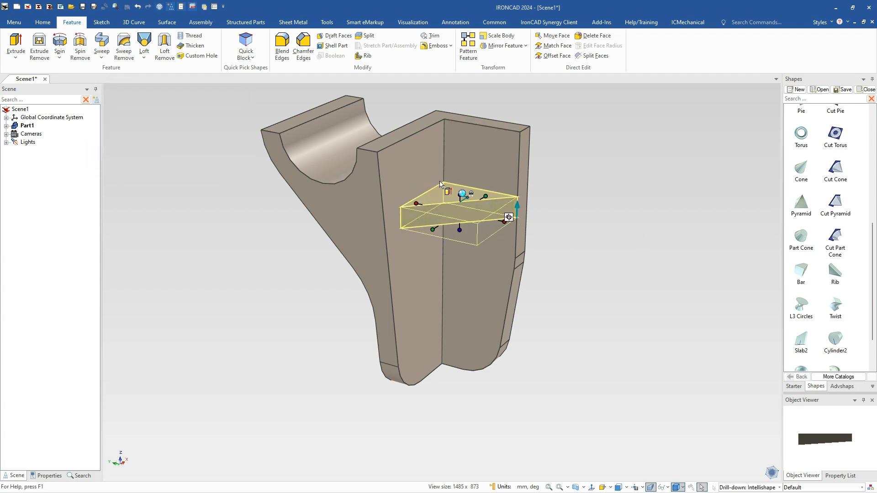
Blend the vertical inner corner edges above and below the rib with a constant 12 mm radius.
left_click(444, 168)
left_click(444, 169)
left_click(442, 236)
left_click(444, 169, "shift")
right_click(444, 169)
left_click(455, 172)
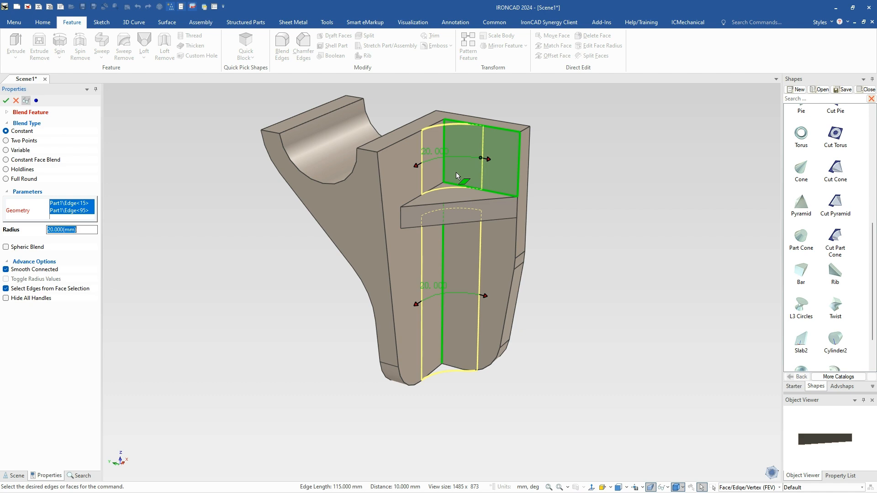
key("Return")
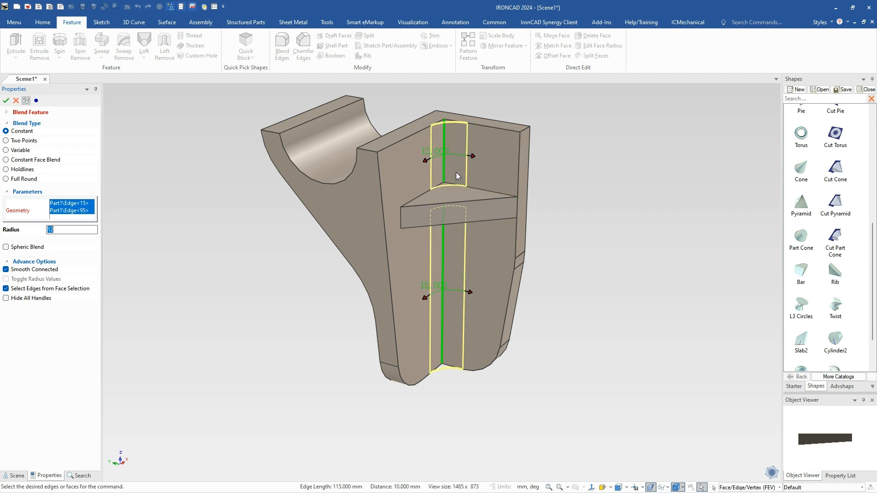
Set the whole part's mass density to 2700 to obtain its mass.
middle_click_drag(591, 325, 403, 353)
left_click(487, 259)
left_click(48, 475)
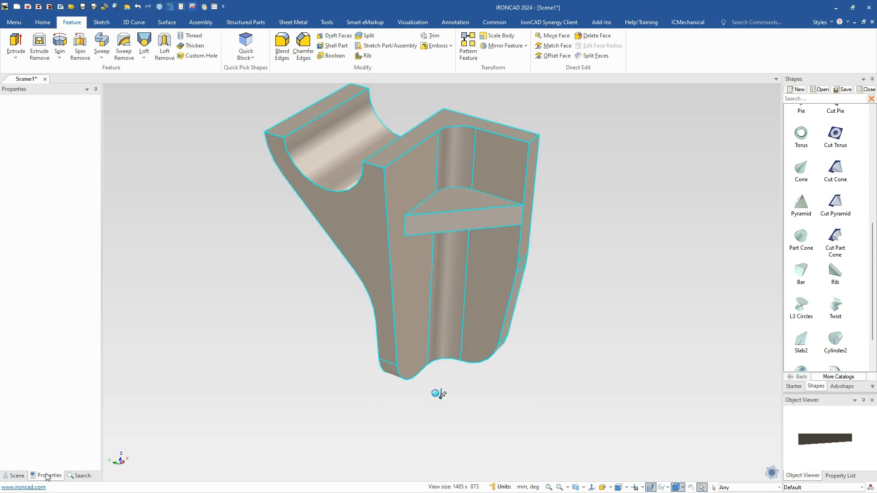
left_click(76, 324)
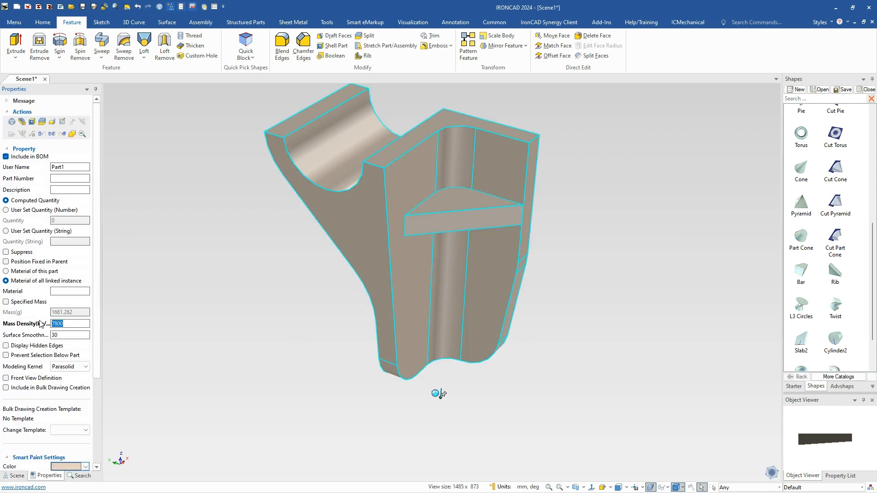
type("2")
key("Tab")
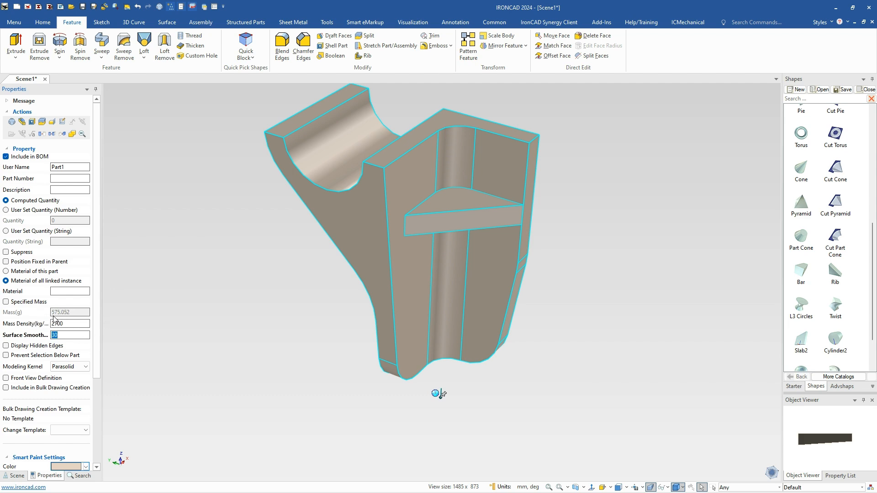
left_click(601, 320)
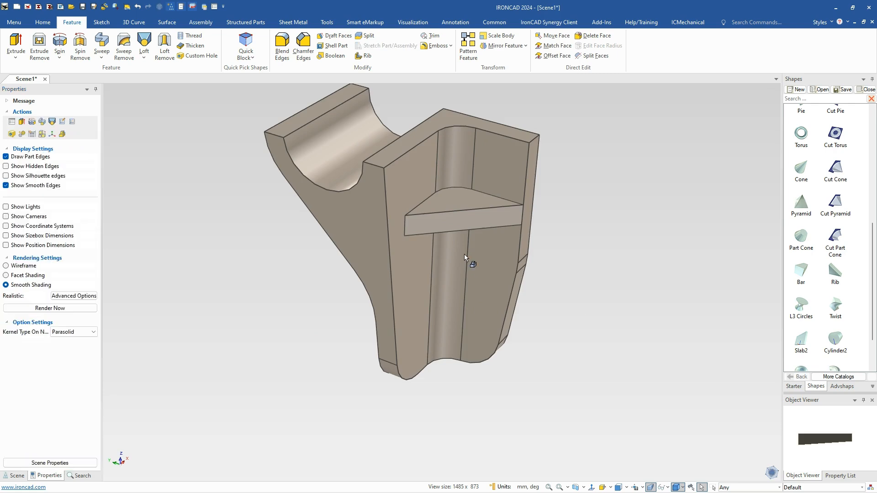
Apply a solid yellow SmartPaint color to the whole part.
right_click(465, 254)
left_click(498, 335)
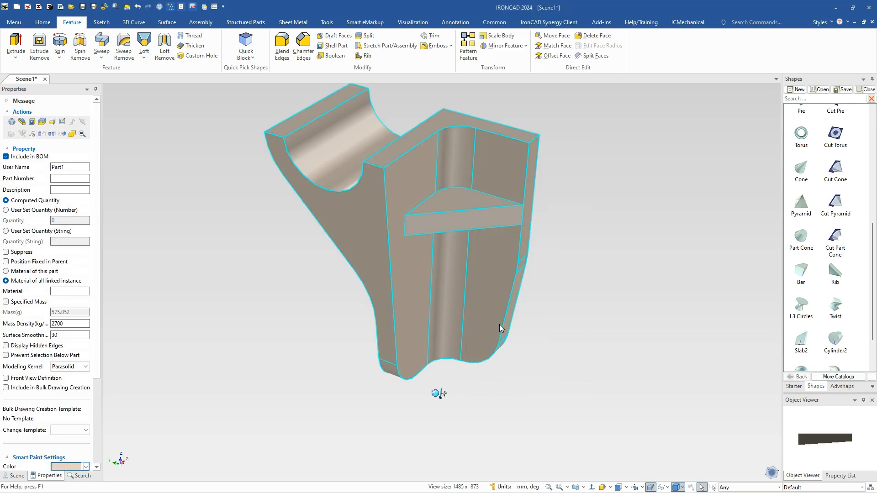
left_click(212, 163)
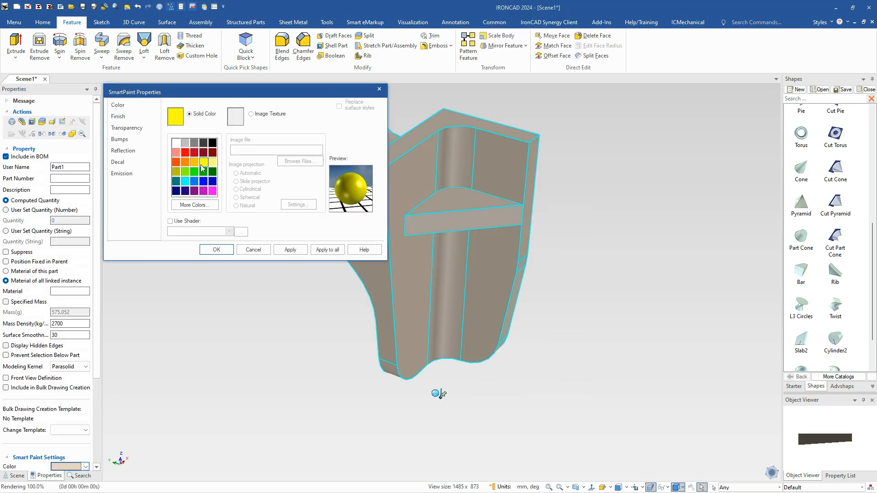
left_click(216, 249)
middle_click_drag(566, 313, 585, 320)
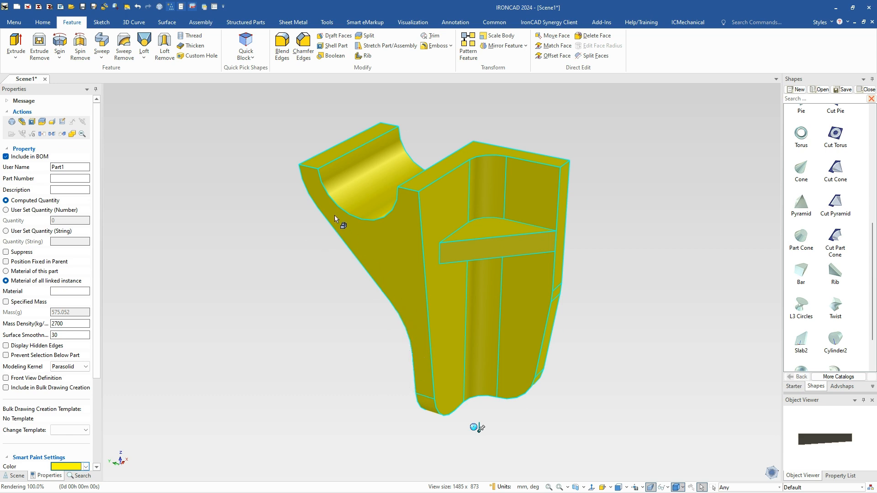
left_click(599, 362)
middle_click_drag(607, 363, 580, 368, "shift")
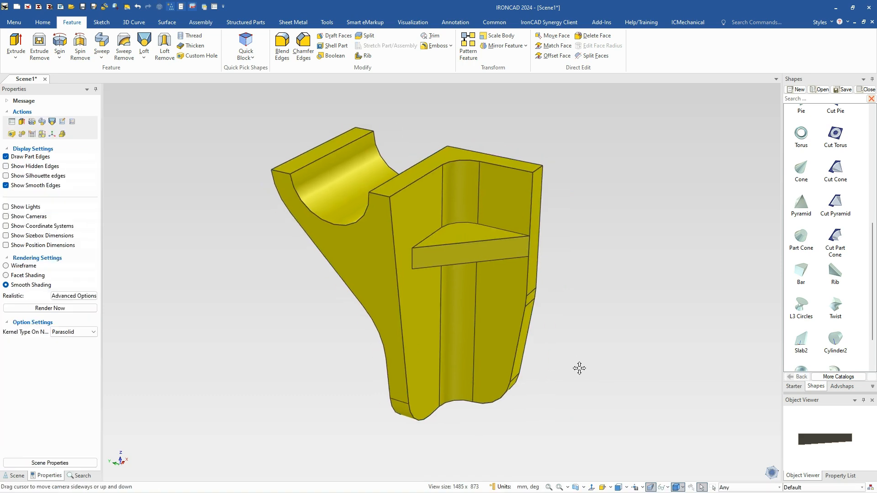
Raise the part's surface smoothness to 59 in its rendering properties.
right_click(495, 308)
left_click(539, 385)
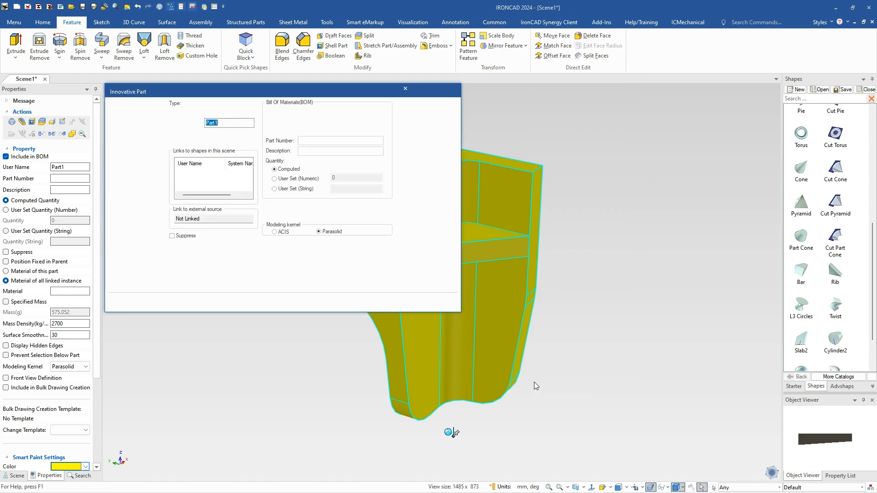
left_click(125, 161)
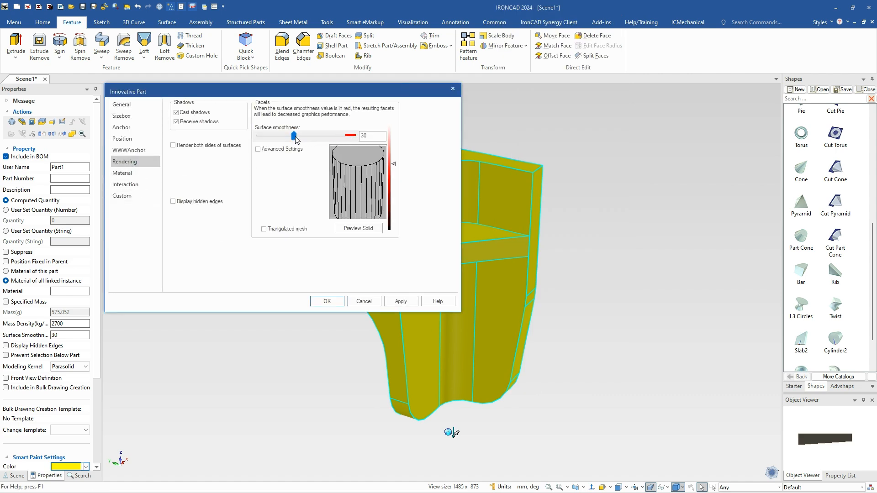
left_click_drag(295, 137, 335, 136)
left_click(327, 301)
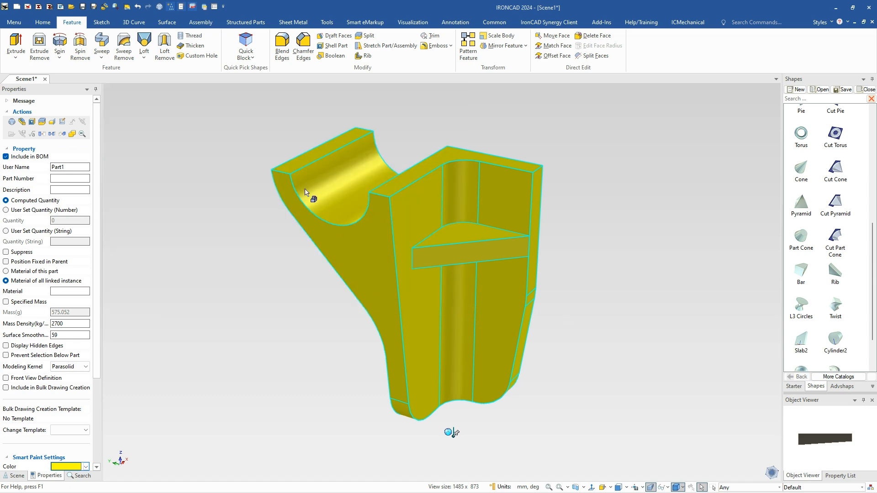
left_click(584, 327)
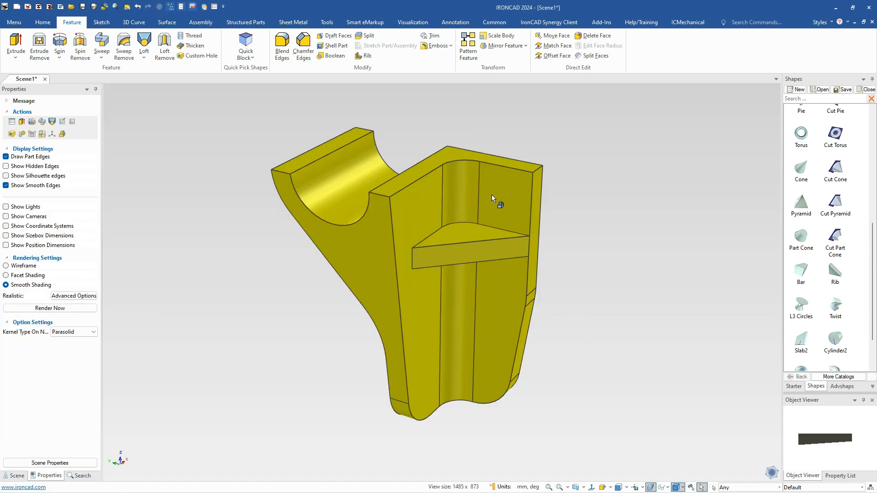
Set the default surface smoothness for parts to 55 in the program options.
left_click(214, 7)
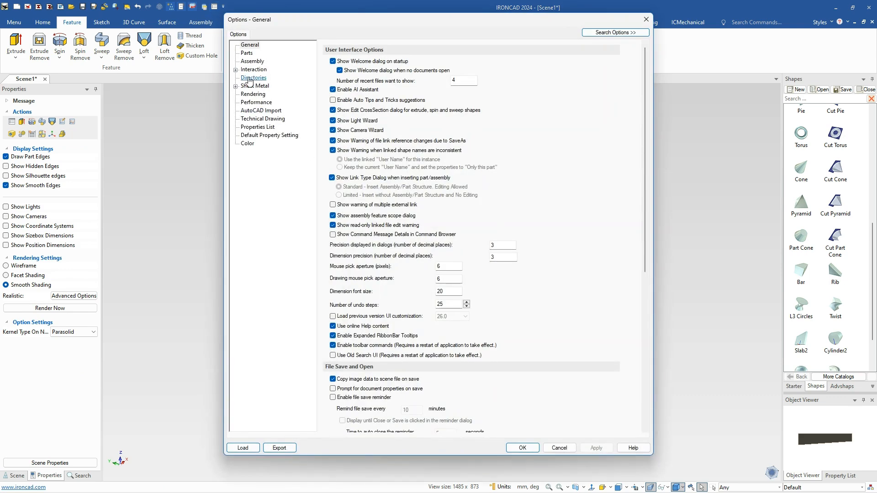
left_click(247, 53)
left_click_drag(644, 243, 641, 388)
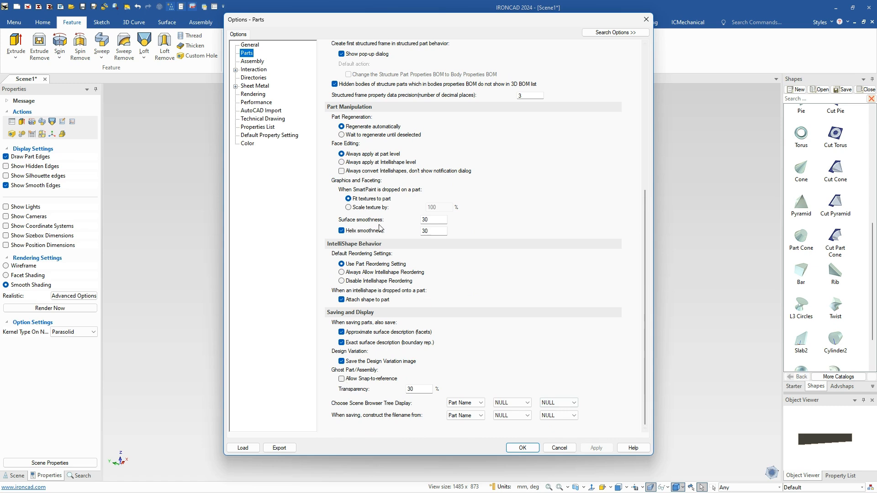
double_click(437, 223)
type("55")
left_click(525, 448)
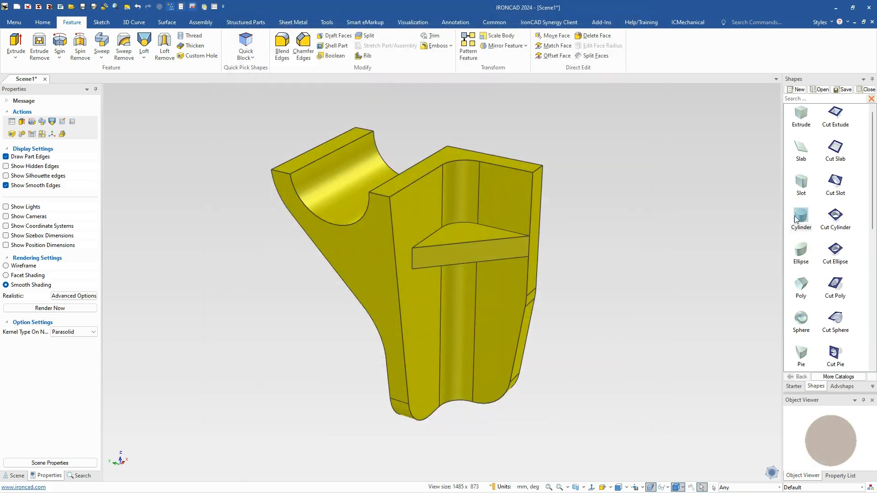
Add a test Cylinder shape beside the clip to check the default surface smoothness, and delete it.
left_click_drag(801, 217, 662, 288)
left_click(714, 213)
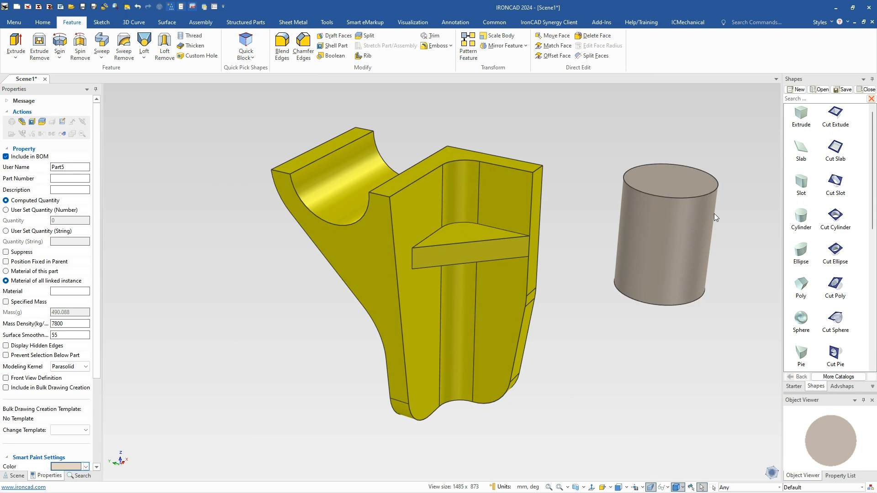
left_click(654, 250)
key("Delete")
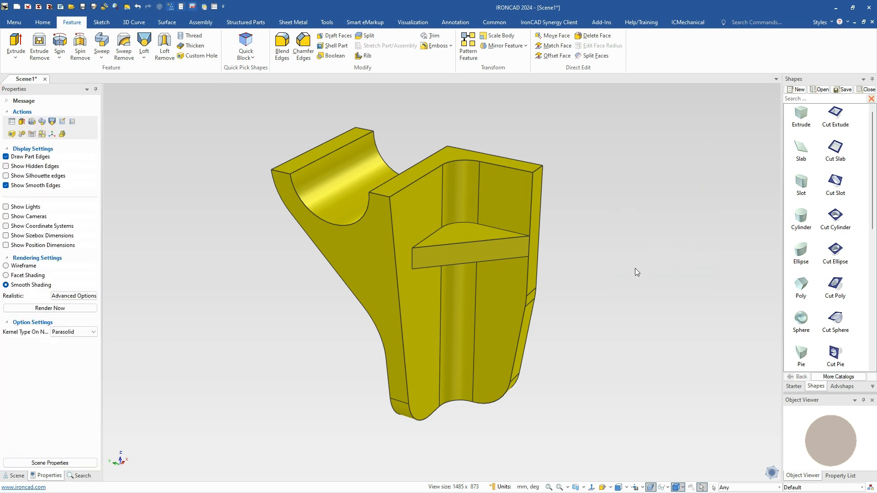